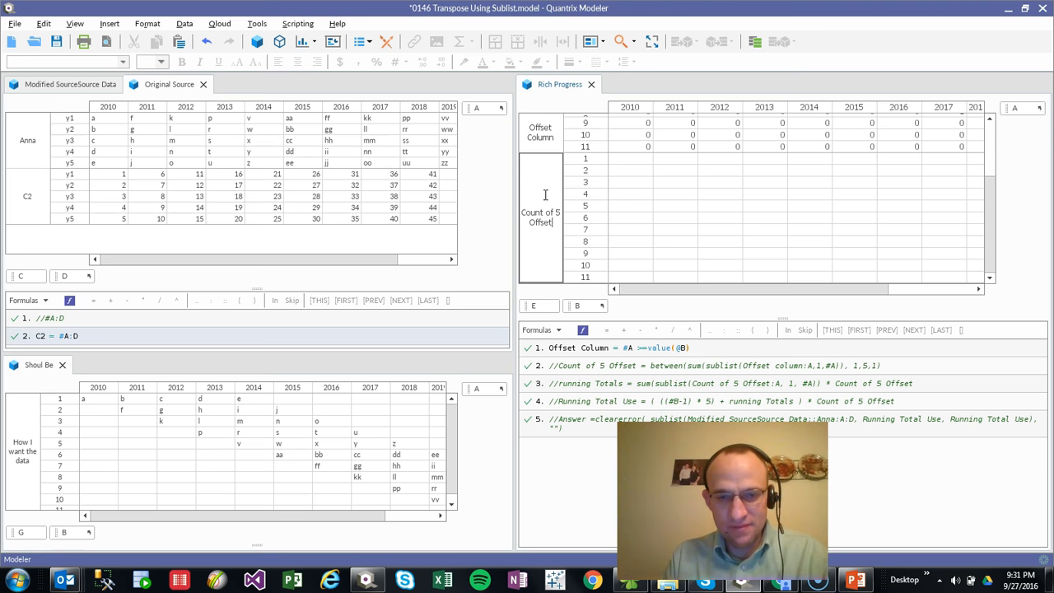
Uncomment the Count of 5 Offset formula in the Rich Progress matrix by removing its leading slashes.
{"action": "left_click", "coordinate": [551, 368]}
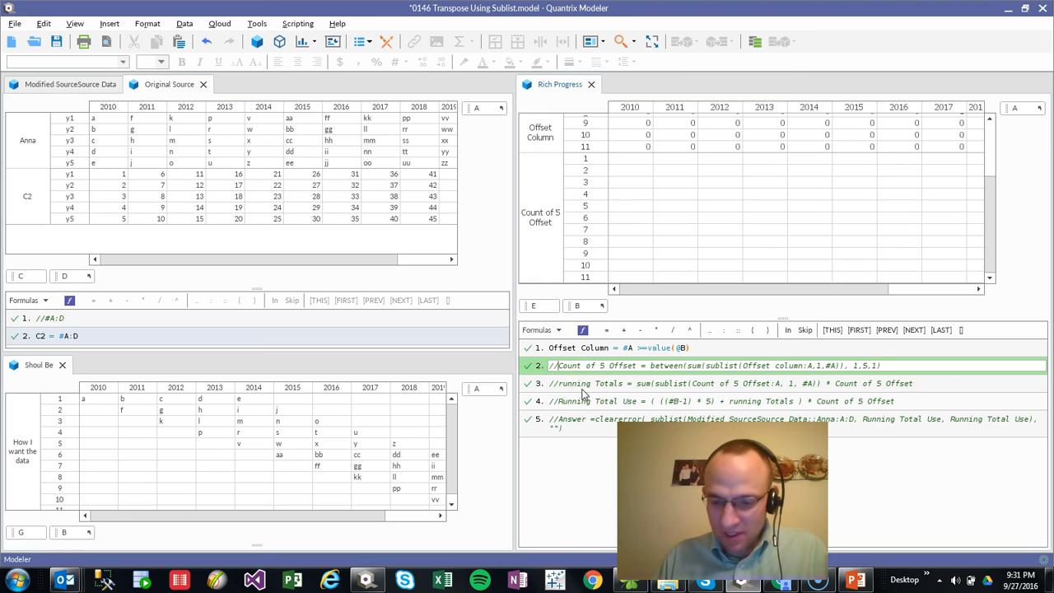
{"action": "key", "text": "BackSpace"}
{"action": "key", "text": "BackSpace"}
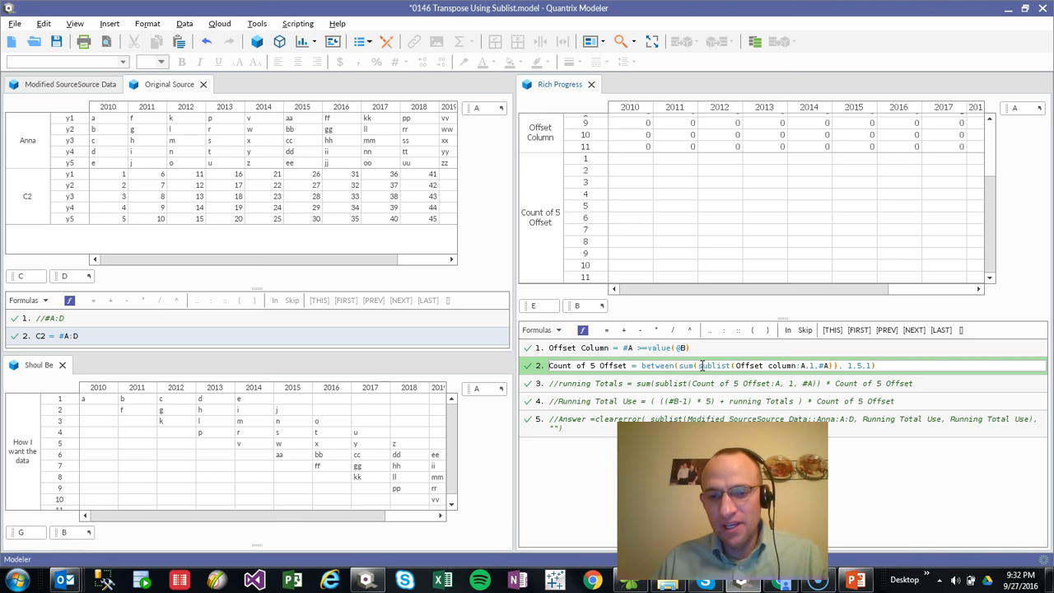
{"action": "left_click", "coordinate": [751, 365]}
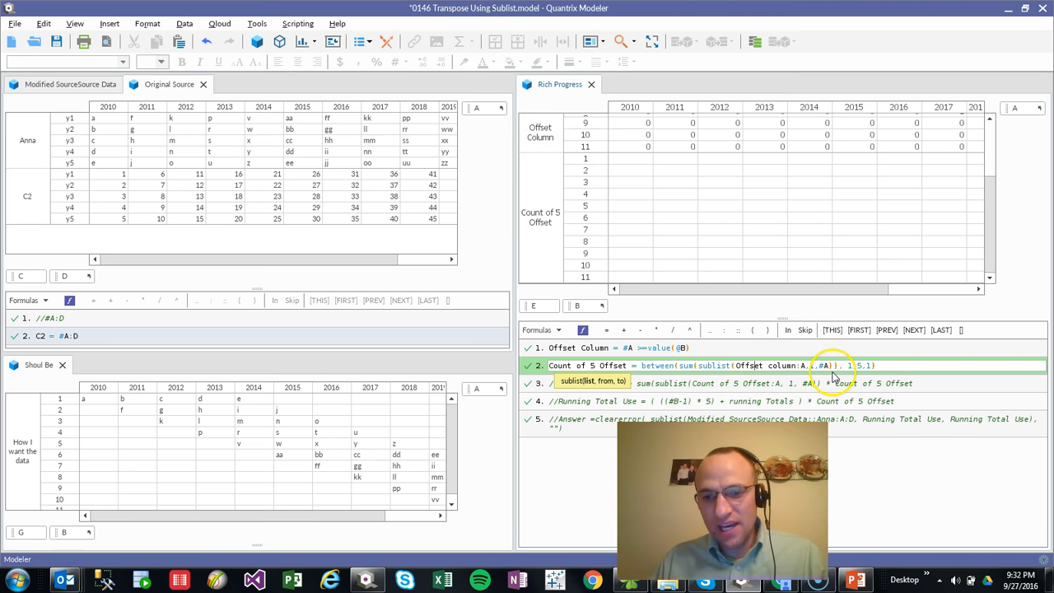
Remove the opening between(sum( wrapper from the Count of 5 Offset formula so its right side starts with sublist.
{"action": "left_click", "coordinate": [694, 365]}
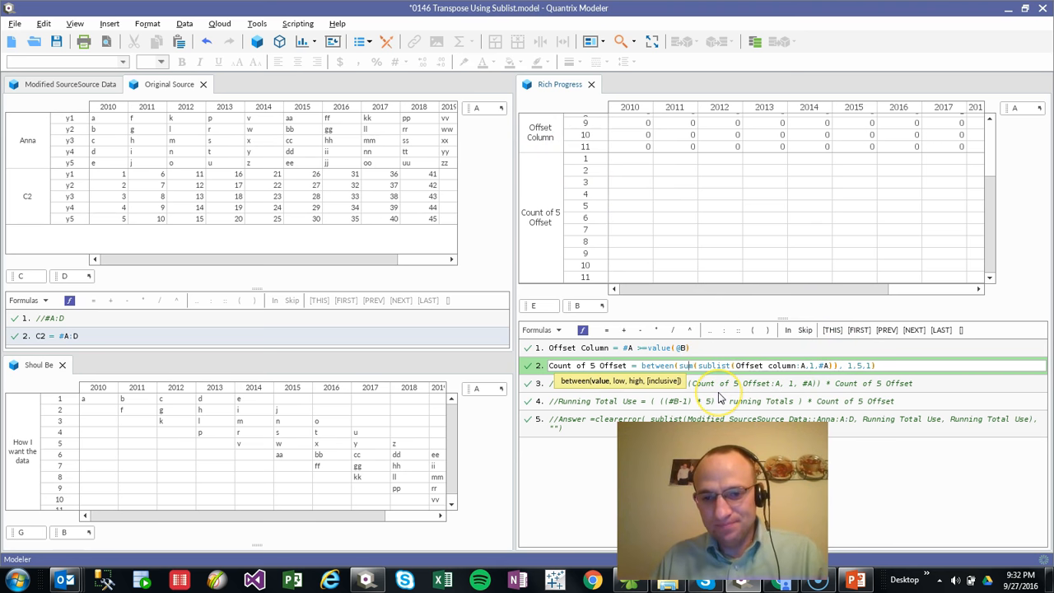
{"action": "key", "text": "Right"}
{"action": "key", "text": "ctrl+shift+Left"}
{"action": "key", "text": "ctrl+shift+Left"}
{"action": "key", "text": "ctrl+shift+Left"}
{"action": "key", "text": "ctrl+shift+Left"}
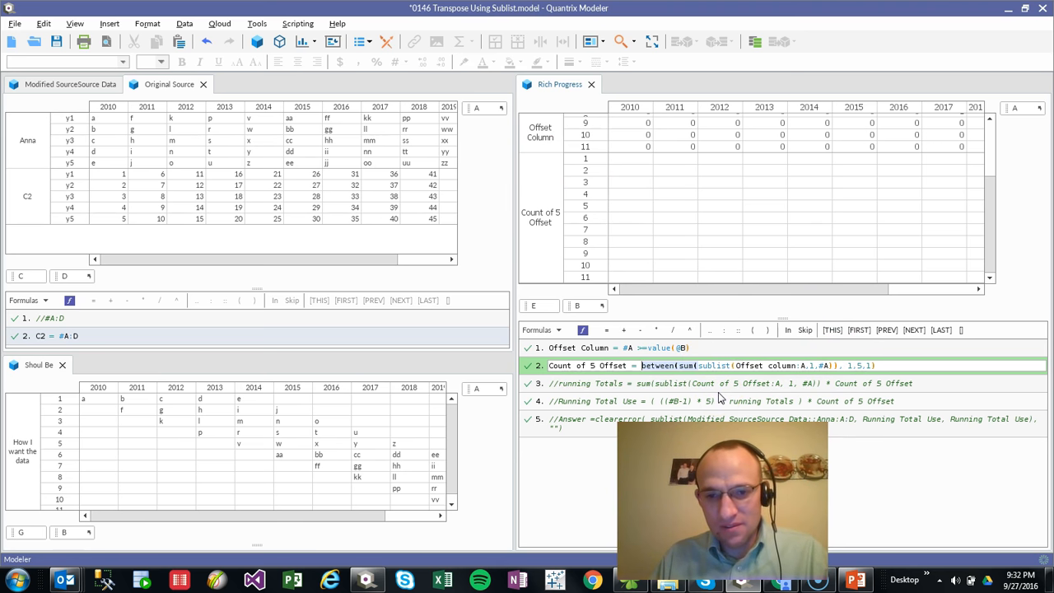
{"action": "key", "text": "Delete"}
{"action": "key", "text": "ctrl+Right"}
{"action": "key", "text": "ctrl+Right"}
{"action": "key", "text": "ctrl+Right"}
{"action": "key", "text": "ctrl+Right"}
{"action": "key", "text": "ctrl+Right"}
{"action": "key", "text": "ctrl+Right"}
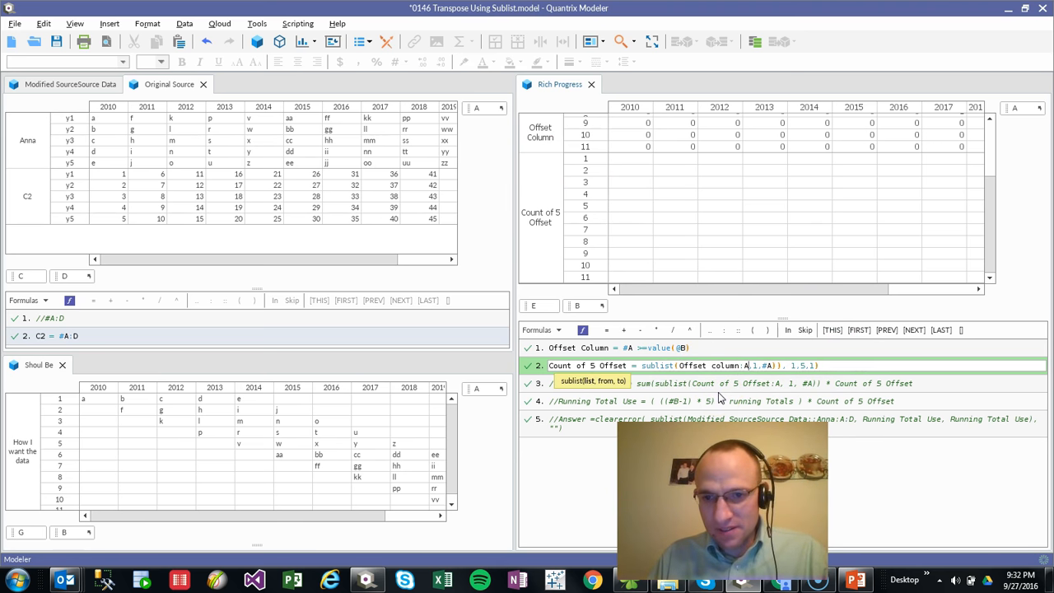
Strip the leftover closing arguments so the formula reads Count of 5 Offset = sublist(Offset Column:A,1,#A), and apply it.
{"action": "key", "text": "Right"}
{"action": "key", "text": "shift+Right"}
{"action": "key", "text": "shift+Right"}
{"action": "key", "text": "shift+Right"}
{"action": "key", "text": "shift+Right"}
{"action": "key", "text": "shift+Right"}
{"action": "key", "text": "shift+Right"}
{"action": "key", "text": "shift+Right"}
{"action": "key", "text": "shift+Right"}
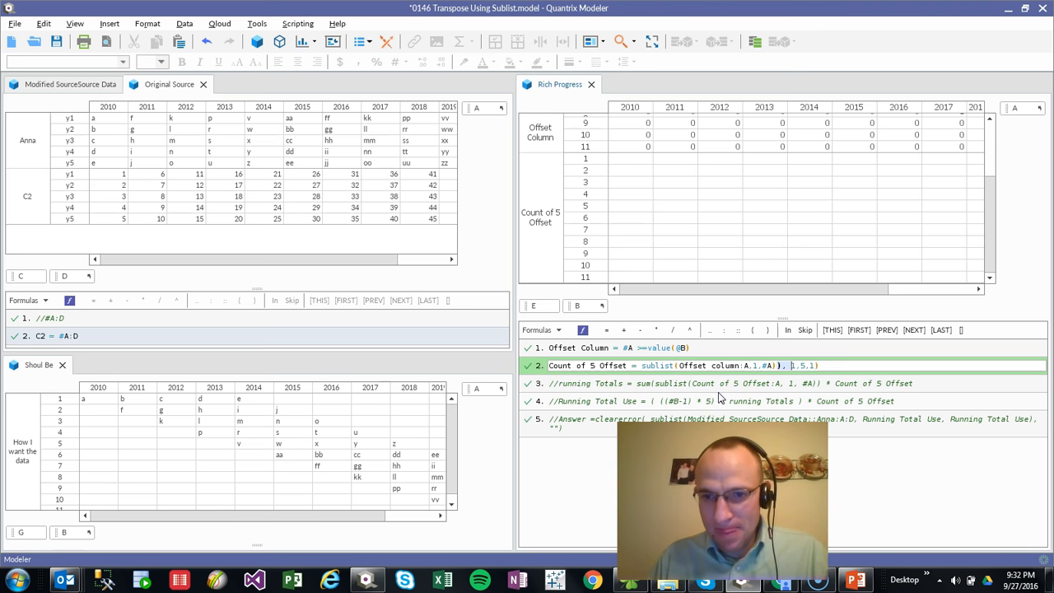
{"action": "key", "text": "Delete"}
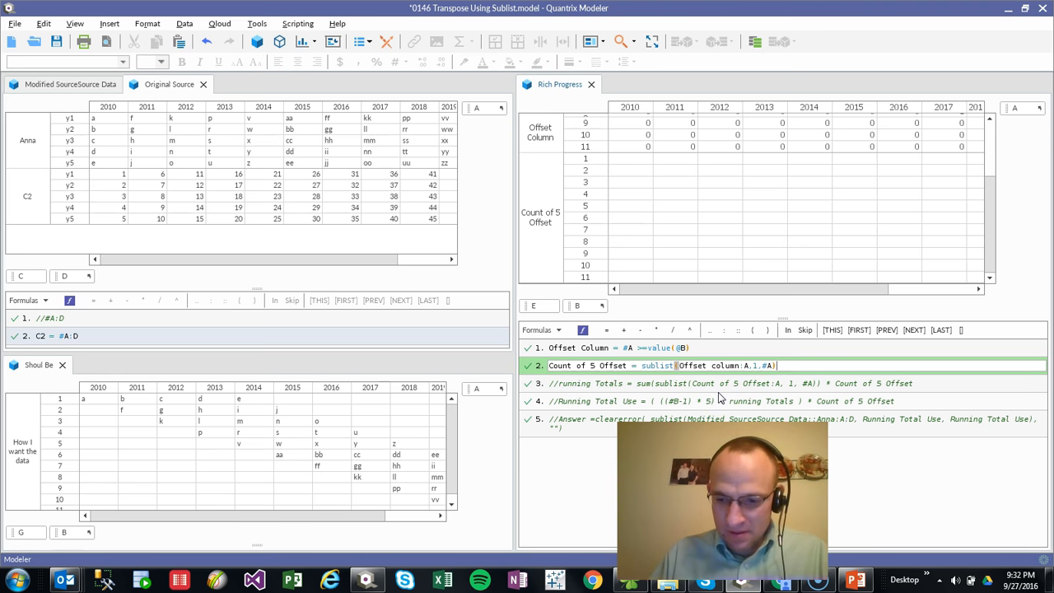
{"action": "key", "text": "Return"}
{"action": "left_click", "coordinate": [770, 280]}
{"action": "left_click", "coordinate": [718, 206]}
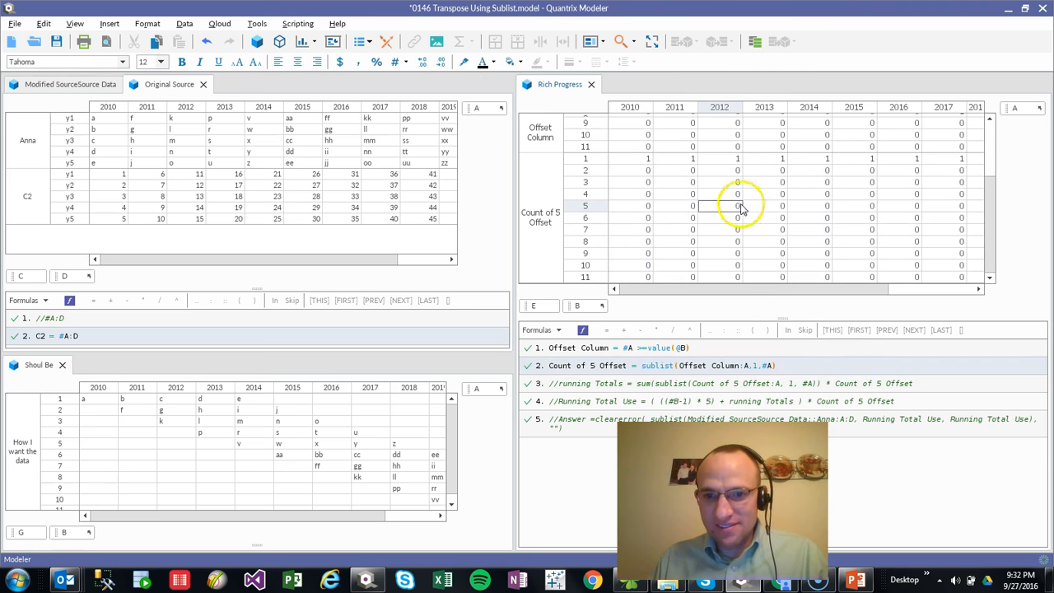
Wrap the sublist expression in the Count of 5 Offset formula with sum( ) and apply it.
{"action": "left_click", "coordinate": [641, 366]}
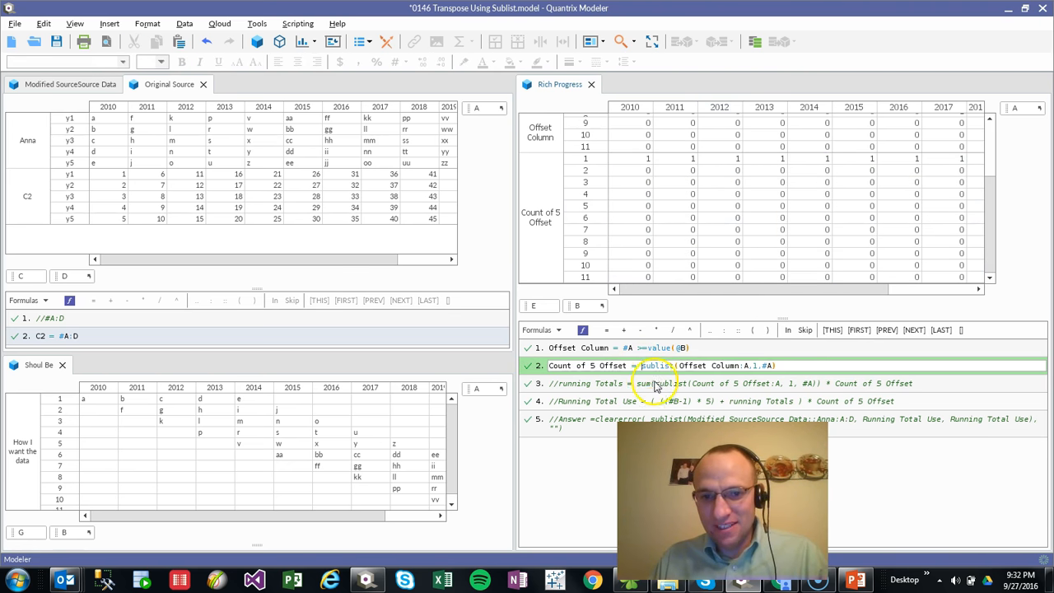
{"action": "type", "text": "sum("}
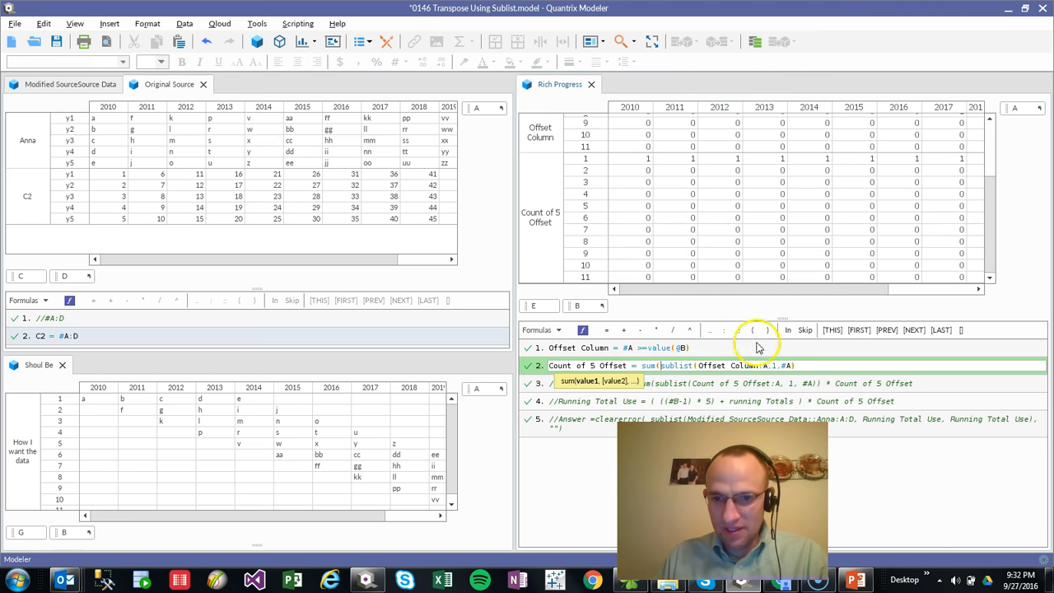
{"action": "type", "text": ")"}
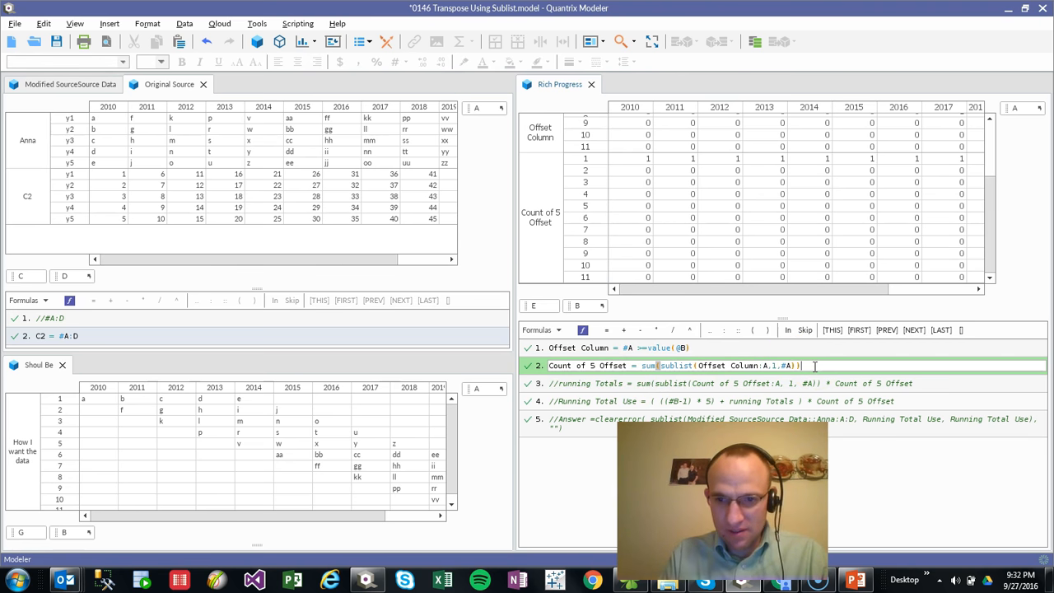
{"action": "key", "text": "Return"}
{"action": "left_click", "coordinate": [713, 241]}
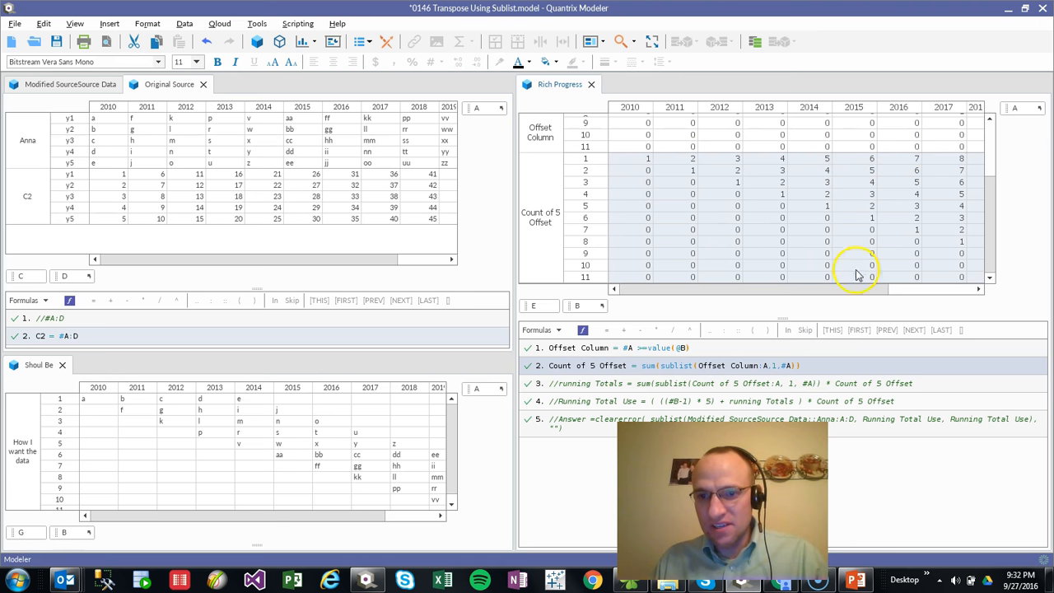
{"action": "left_click_drag", "start_coordinate": [870, 289], "coordinate": [840, 302]}
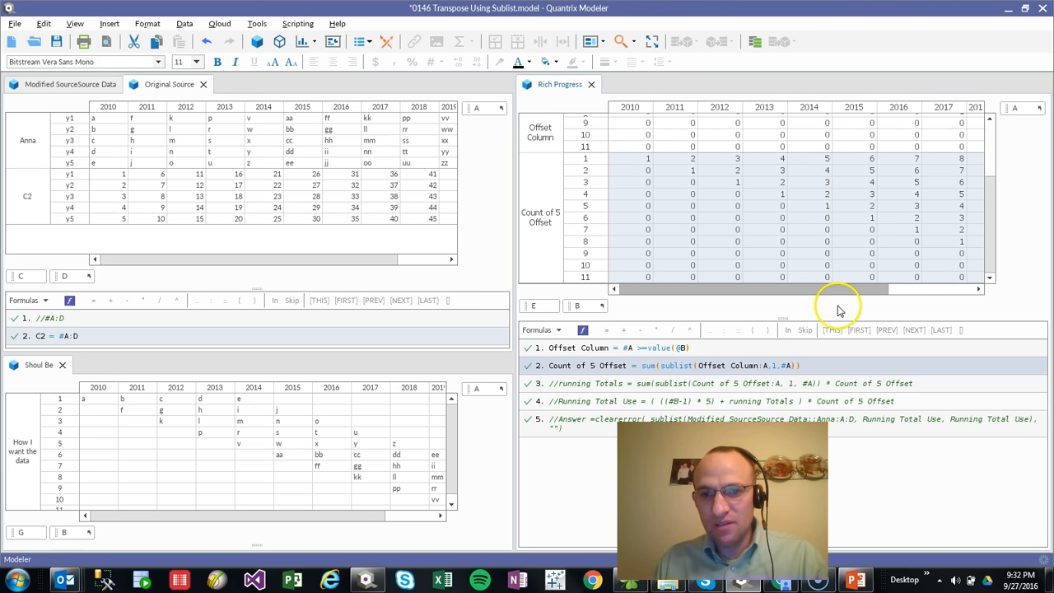
Wrap the Count of 5 Offset sum in a between function with low 1 and high 5, and apply it.
{"action": "left_click", "coordinate": [634, 366]}
{"action": "type", "text": "between"}
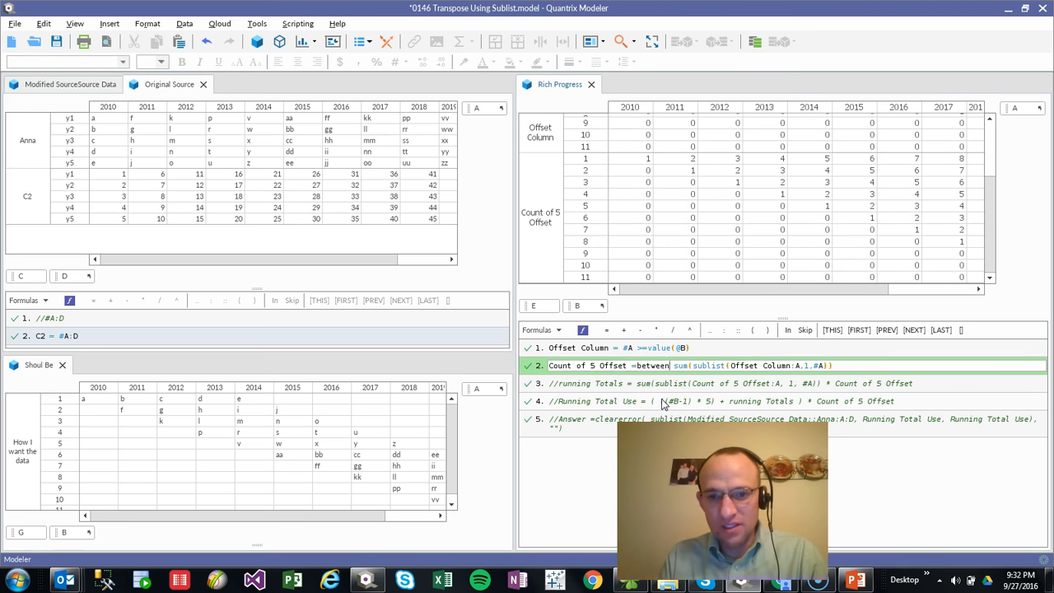
{"action": "type", "text": "("}
{"action": "left_click", "coordinate": [853, 366]}
{"action": "type", "text": ",#A"}
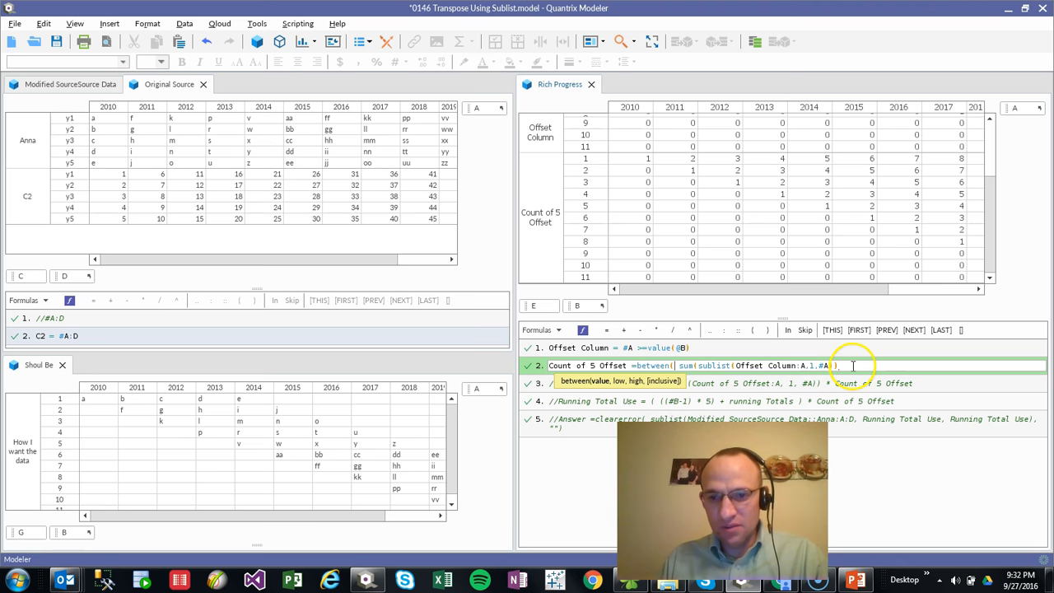
{"action": "type", "text": ")), 1, 5"}
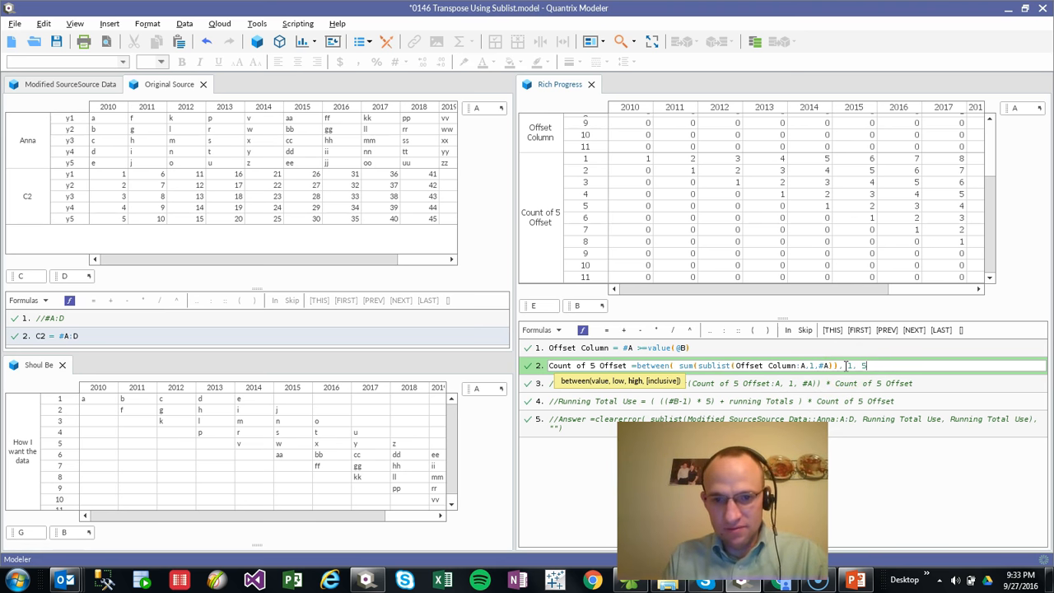
{"action": "type", "text": ")"}
{"action": "key", "text": "Return"}
{"action": "left_click_drag", "start_coordinate": [819, 290], "coordinate": [746, 304]}
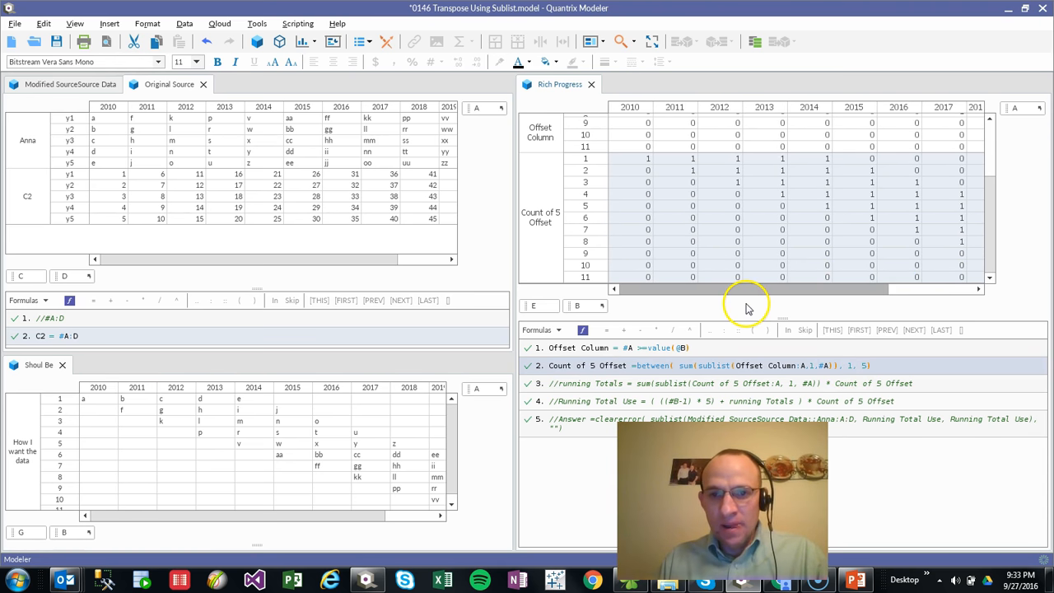
Examine the flagged years in rows 1 and 2 of the Count of 5 Offset block.
{"action": "left_click_drag", "start_coordinate": [635, 159], "coordinate": [805, 160]}
{"action": "left_click_drag", "start_coordinate": [684, 170], "coordinate": [872, 170]}
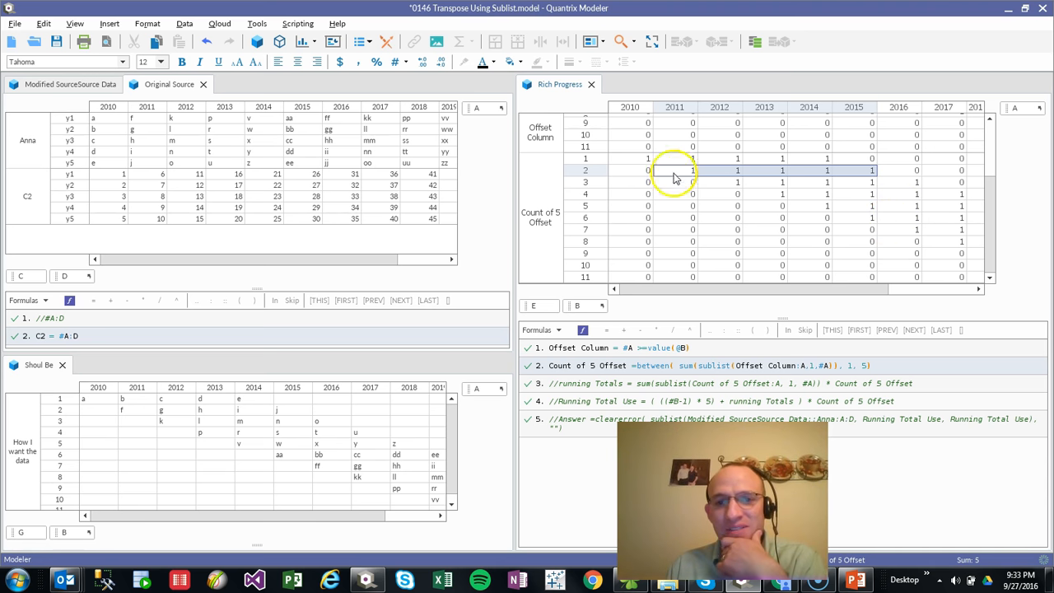
{"action": "left_click", "coordinate": [626, 158]}
{"action": "left_click", "coordinate": [675, 159]}
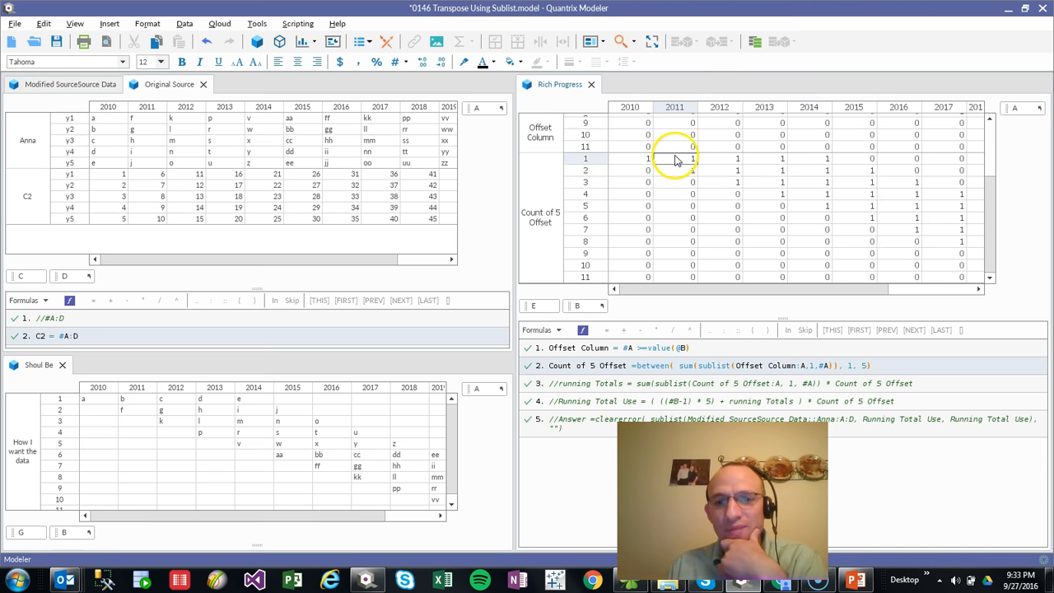
{"action": "left_click", "coordinate": [738, 160]}
{"action": "left_click", "coordinate": [777, 159]}
{"action": "left_click", "coordinate": [811, 160]}
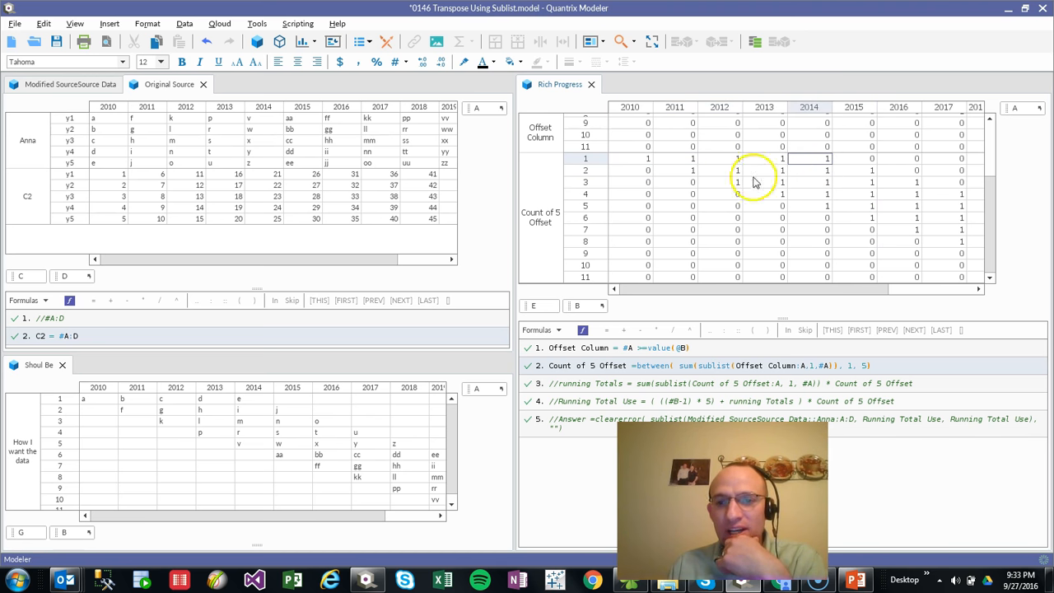
{"action": "left_click", "coordinate": [691, 171]}
{"action": "left_click", "coordinate": [735, 171]}
{"action": "left_click", "coordinate": [770, 170]}
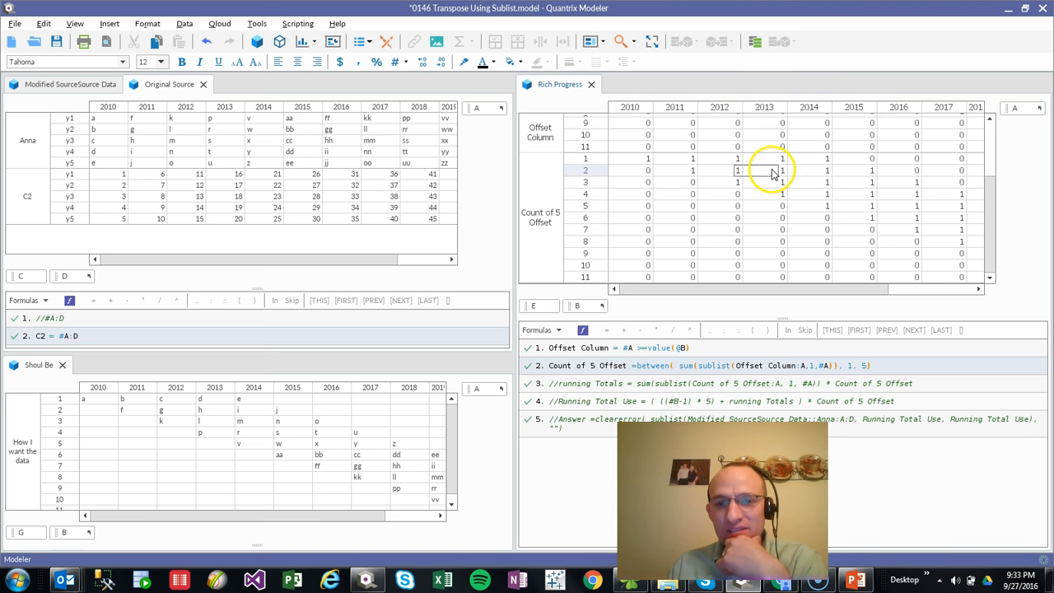
Add a new item after Count of 5 Offset in the Rich Progress matrix and name it Running Totals.
{"action": "left_click", "coordinate": [560, 228]}
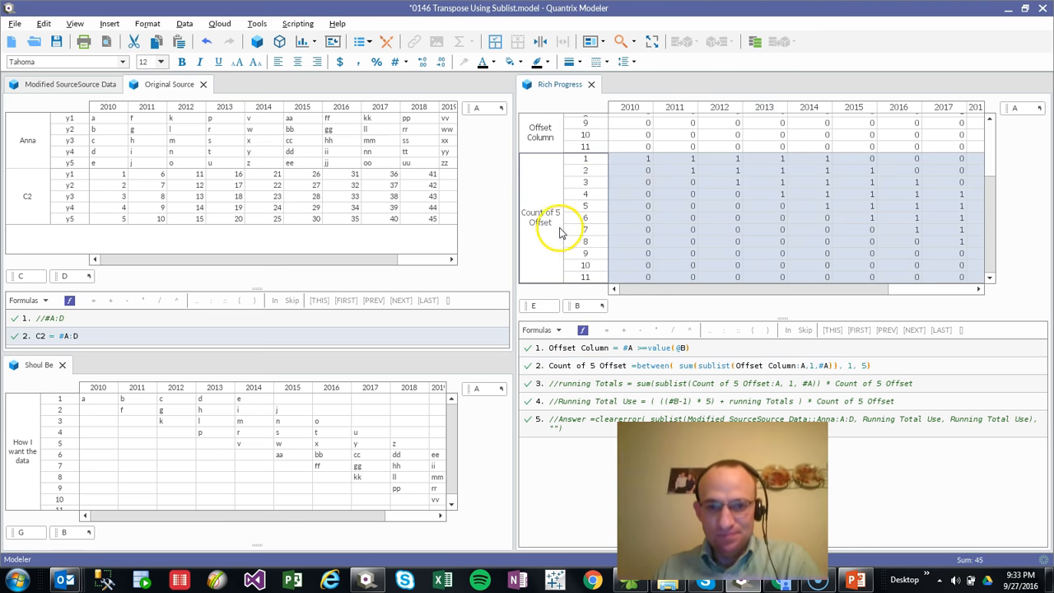
{"action": "key", "text": "Return"}
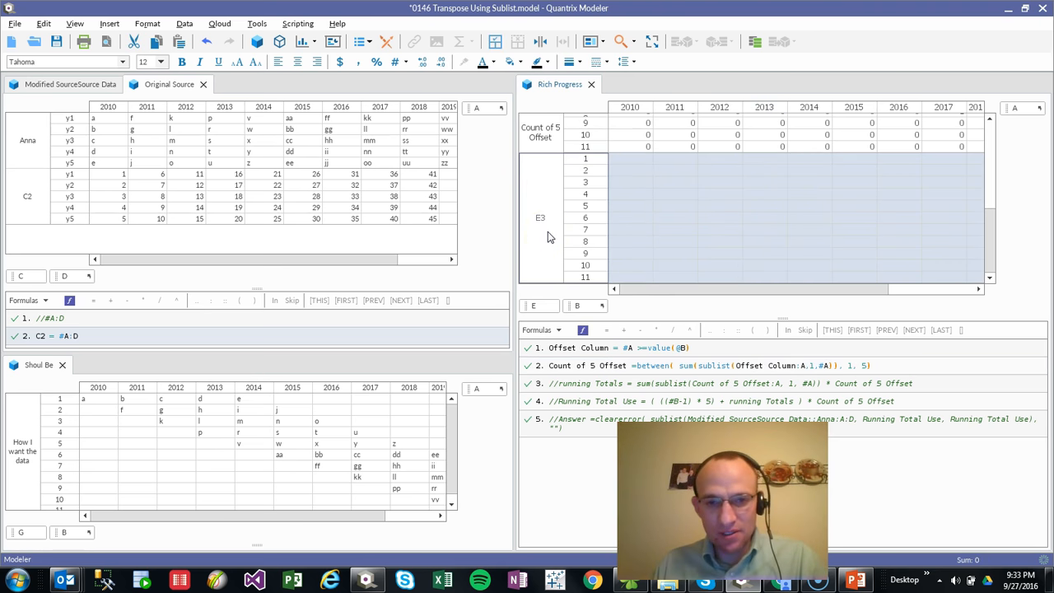
{"action": "double_click", "coordinate": [547, 233]}
{"action": "type", "text": "Runn"}
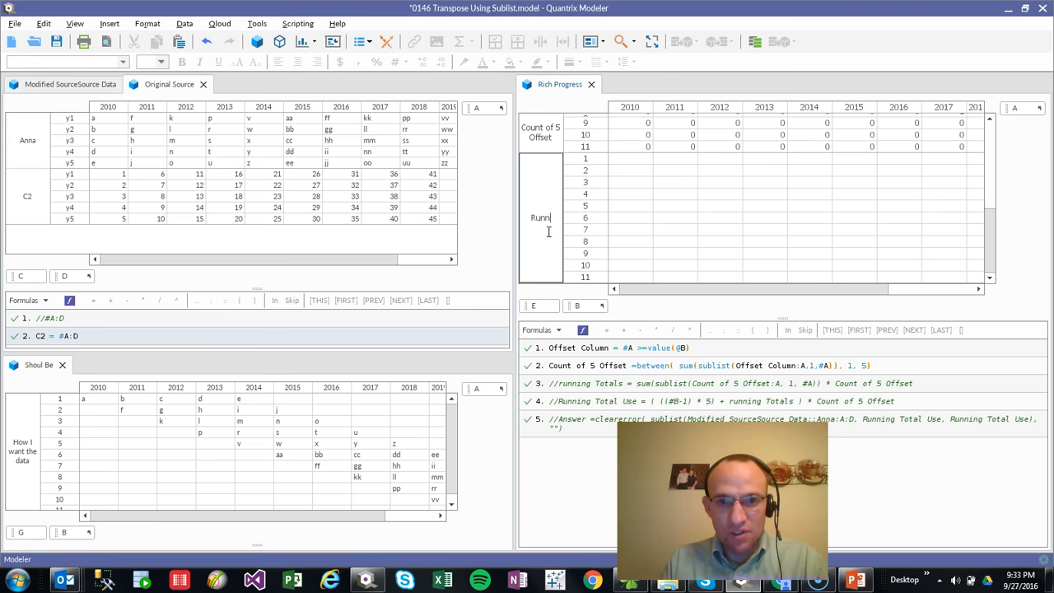
{"action": "type", "text": "ing Totals"}
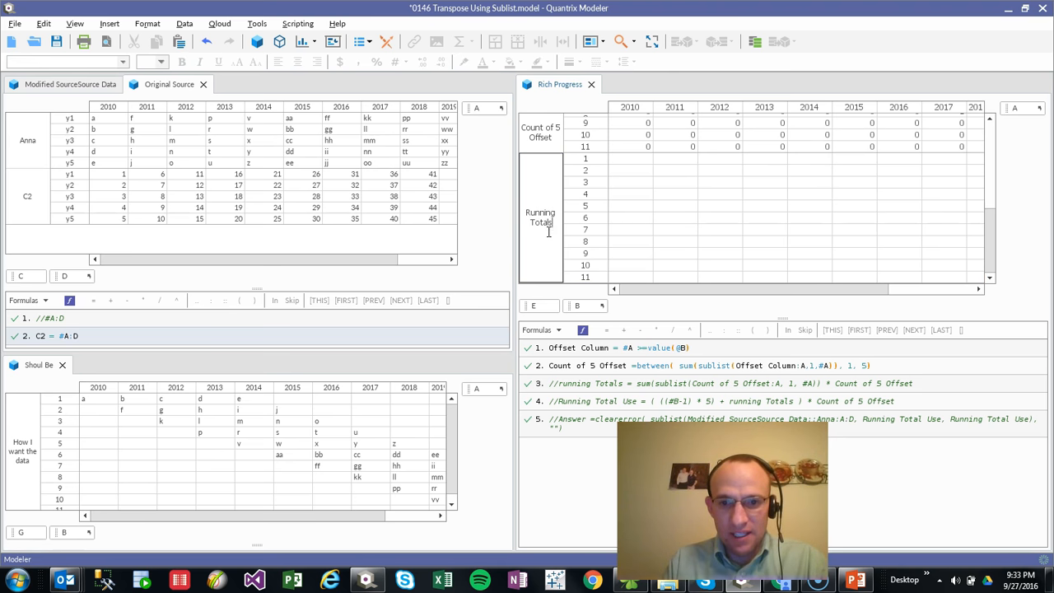
{"action": "key", "text": "Return"}
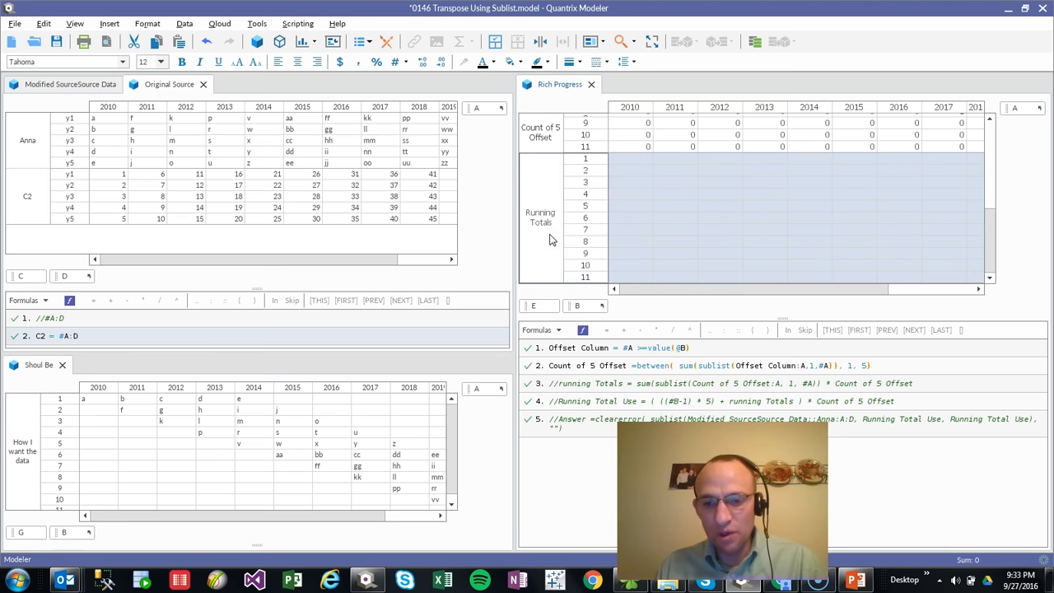
Add the formula Running Totals = sum (sublist(Count of 5 Offset:A, 1 #A)) below the Count of 5 Offset formula.
{"action": "left_click", "coordinate": [888, 373]}
{"action": "key", "text": "Return"}
{"action": "type", "text": "running totals "}
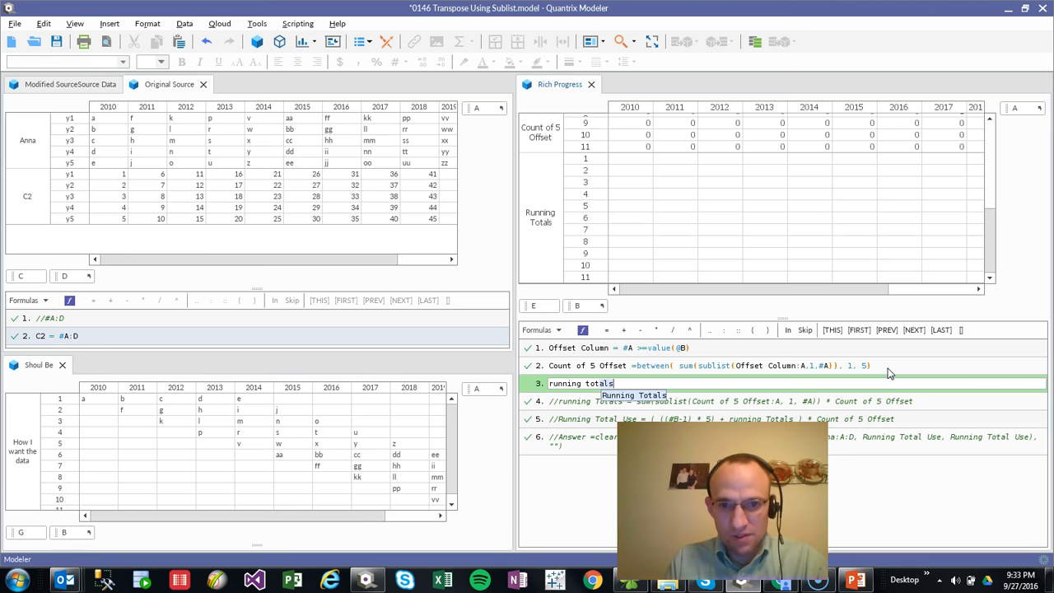
{"action": "type", "text": "="}
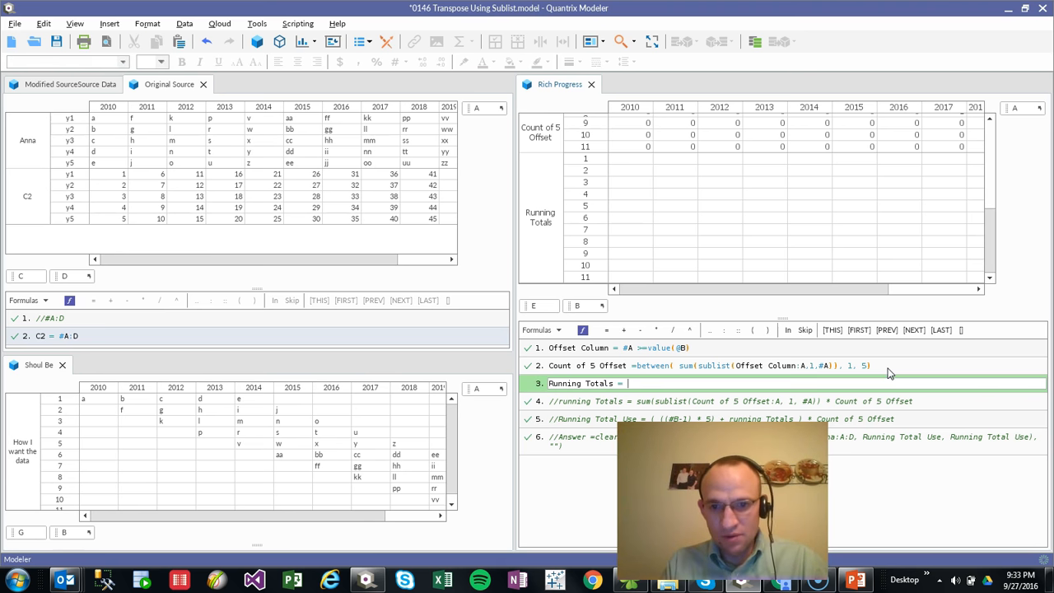
{"action": "type", "text": " sublsi"}
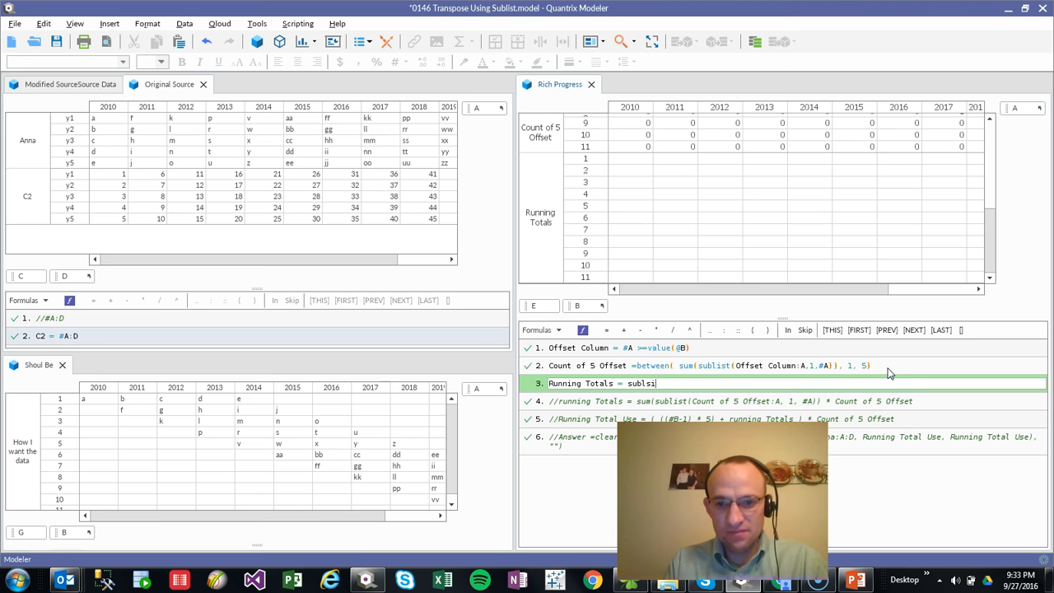
{"action": "key", "text": "BackSpace"}
{"action": "key", "text": "BackSpace"}
{"action": "type", "text": "um (sublist(Count of 5 Offset:A"}
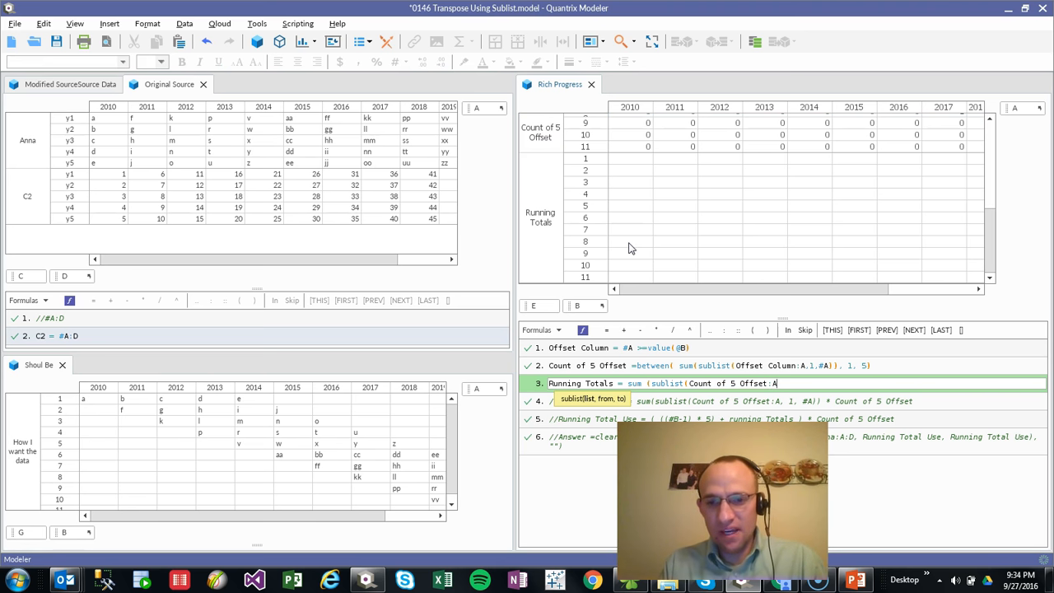
{"action": "scroll", "coordinate": [811, 173], "scroll_direction": "up", "scroll_amount": 2}
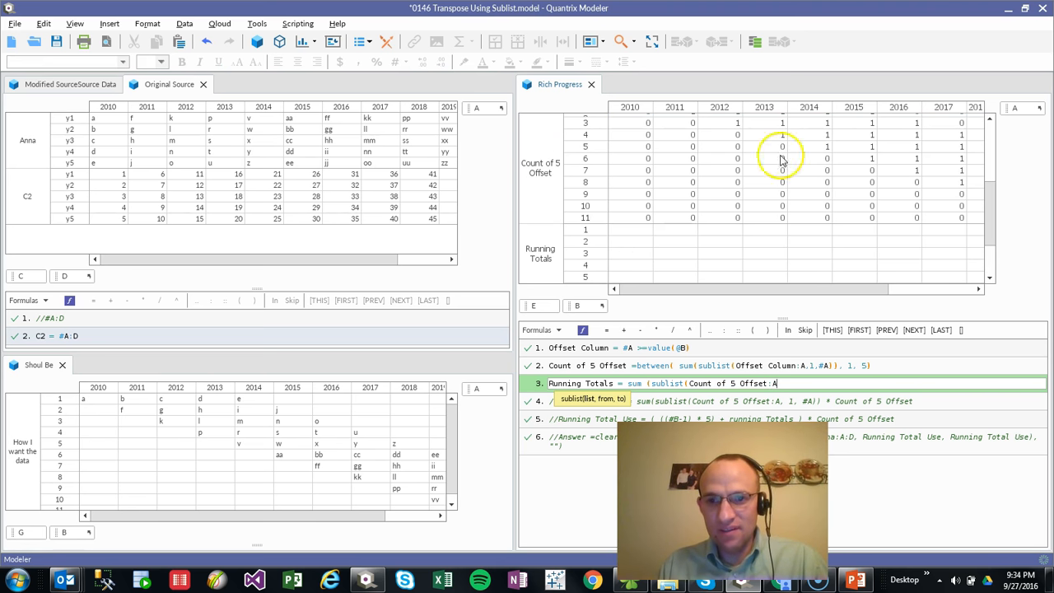
{"action": "type", "text": ", 1 #A"}
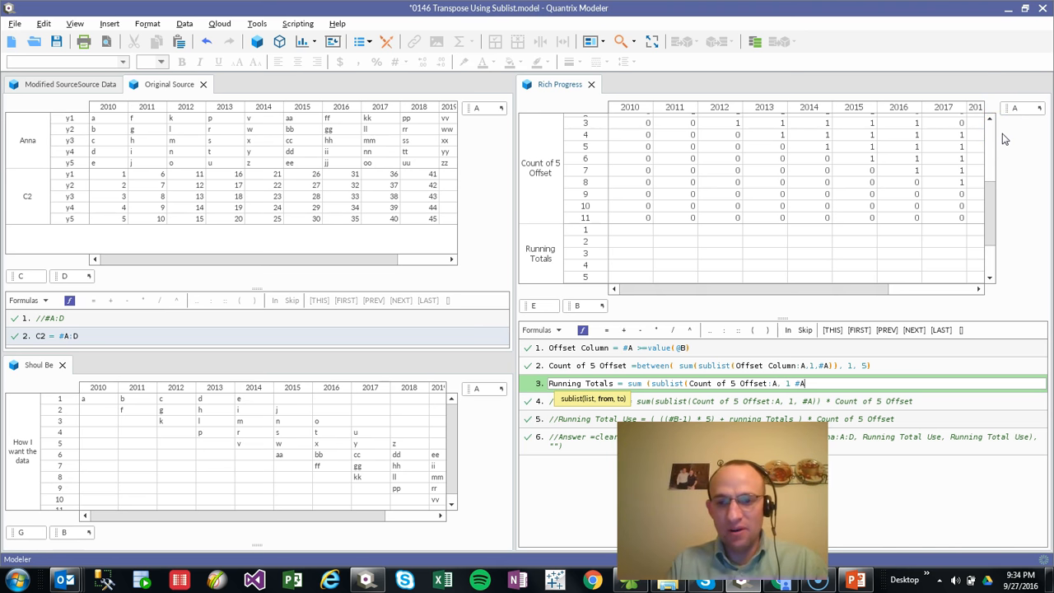
{"action": "type", "text": ")"}
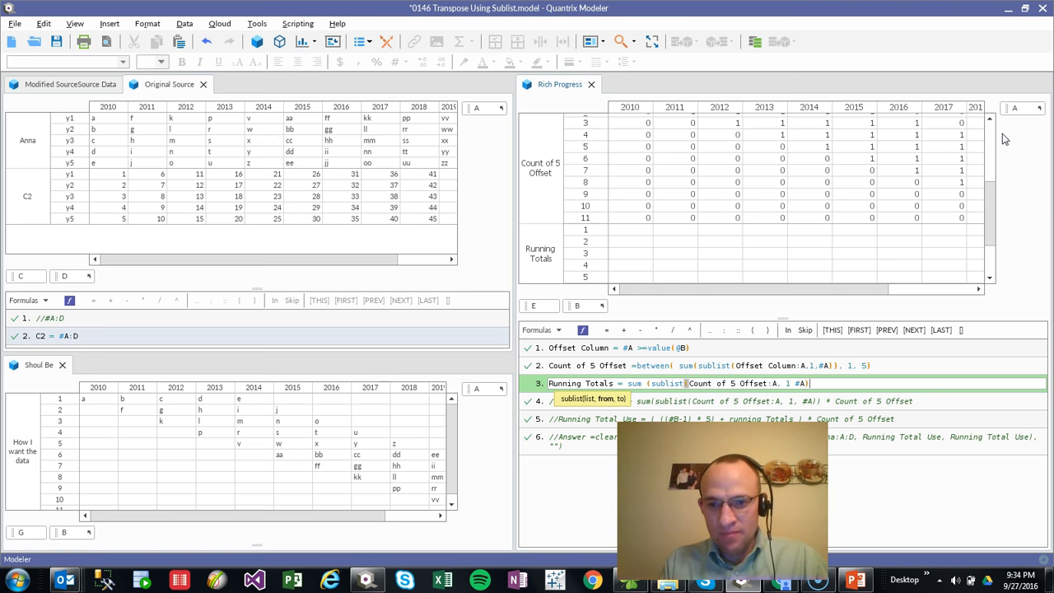
{"action": "key", "text": "Return"}
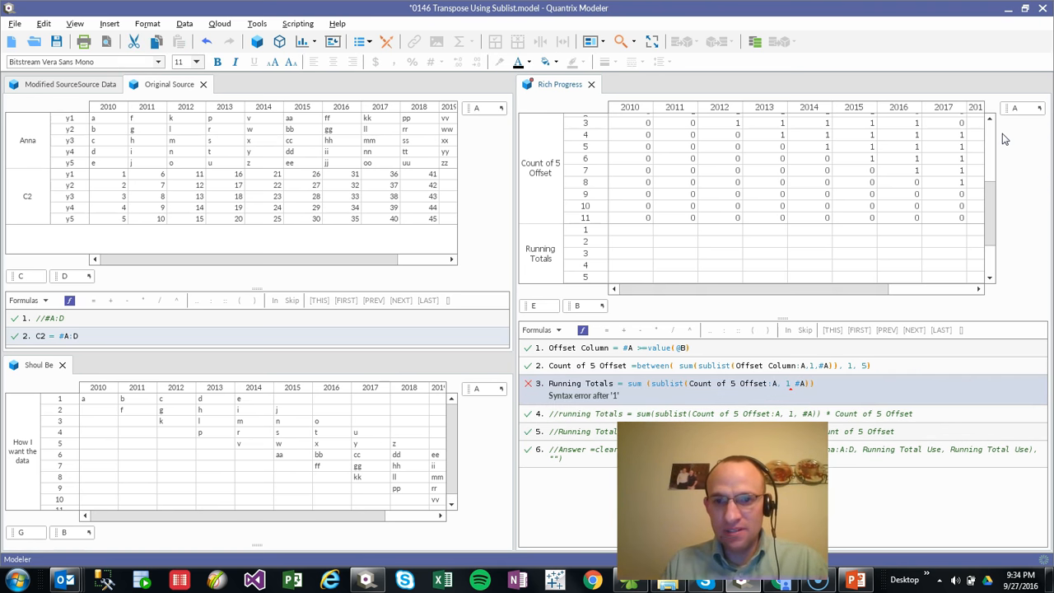
Correct the Running Totals formula by inserting the missing comma between 1 and #A, and apply it.
{"action": "left_click", "coordinate": [829, 401]}
{"action": "left_click", "coordinate": [817, 399]}
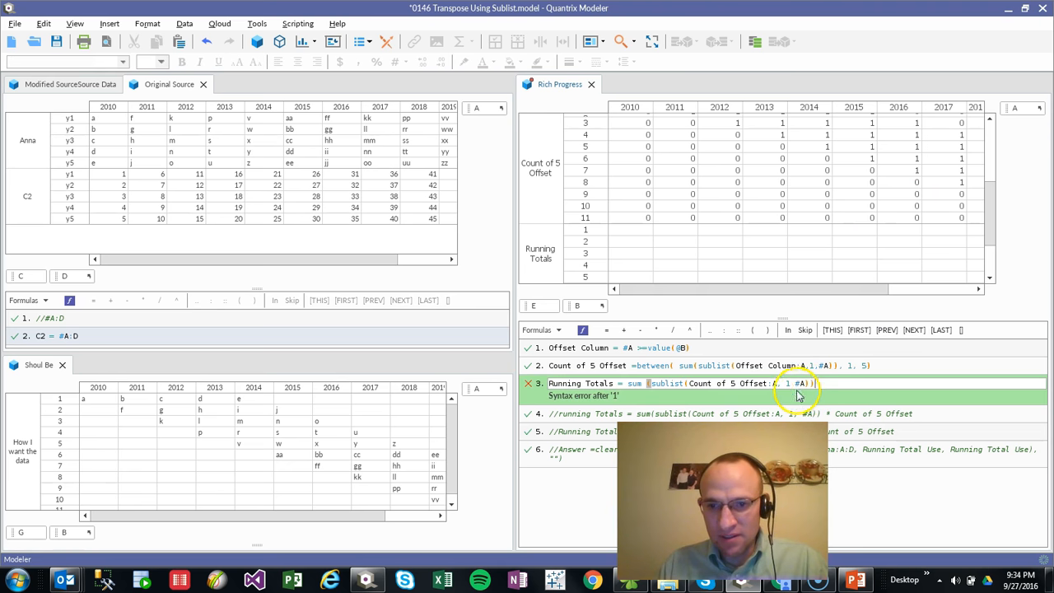
{"action": "type", "text": ","}
{"action": "key", "text": "Return"}
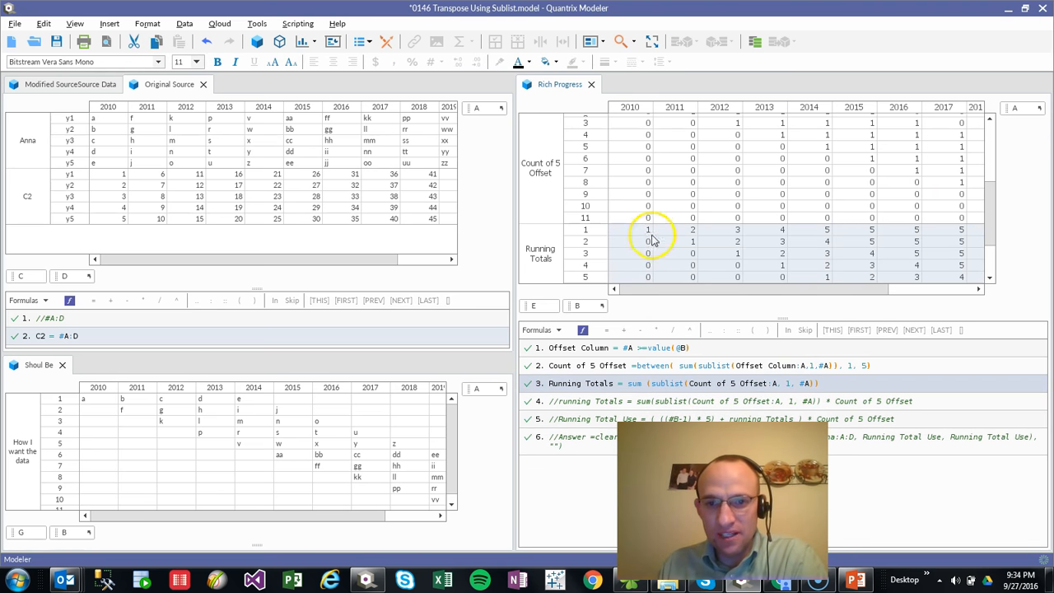
Compare the Running Totals rows across the years with the flags in the Count of 5 Offset block.
{"action": "left_click", "coordinate": [841, 233]}
{"action": "left_click_drag", "start_coordinate": [840, 289], "coordinate": [801, 327]}
{"action": "left_click", "coordinate": [811, 242]}
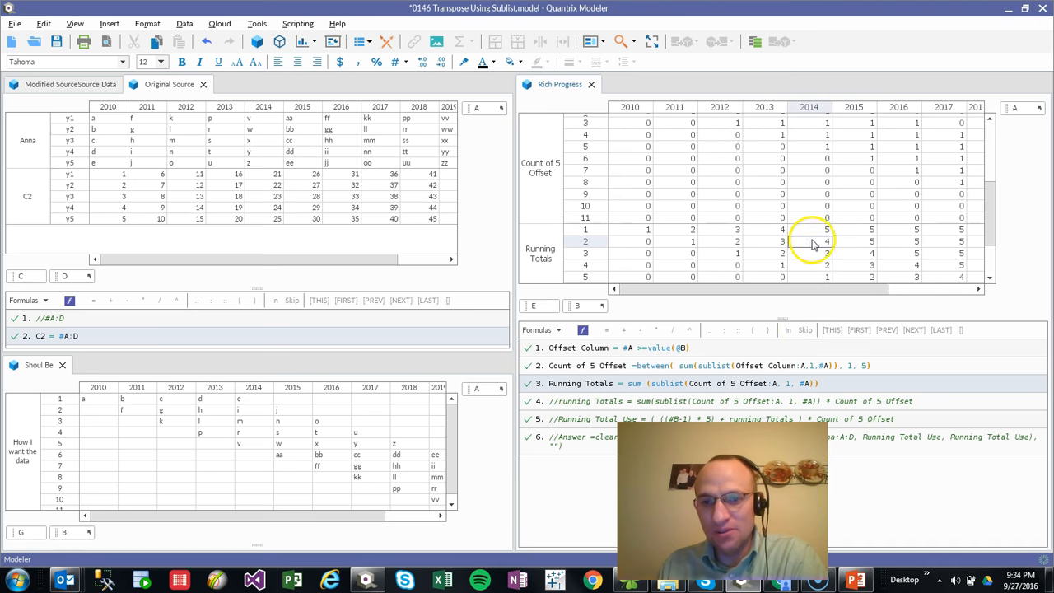
{"action": "mouse_move", "coordinate": [991, 220]}
{"action": "left_mouse_down"}
{"action": "mouse_move", "coordinate": [993, 145]}
{"action": "mouse_move", "coordinate": [992, 207]}
{"action": "left_mouse_up"}
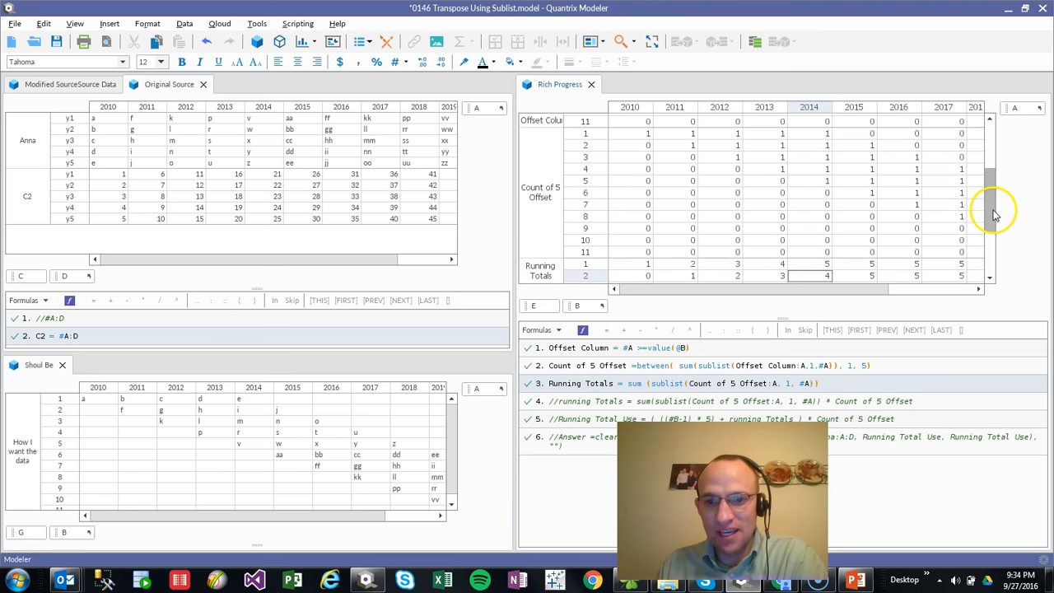
{"action": "left_click", "coordinate": [827, 193]}
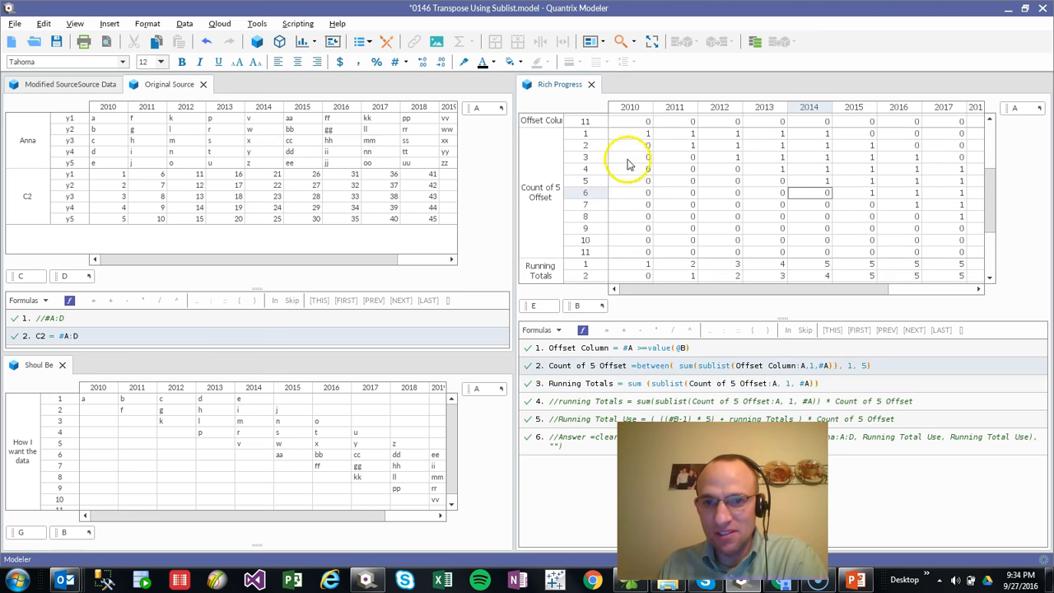
{"action": "scroll", "coordinate": [856, 262], "scroll_direction": "down", "scroll_amount": 2}
{"action": "scroll", "coordinate": [877, 251], "scroll_direction": "down", "scroll_amount": 1}
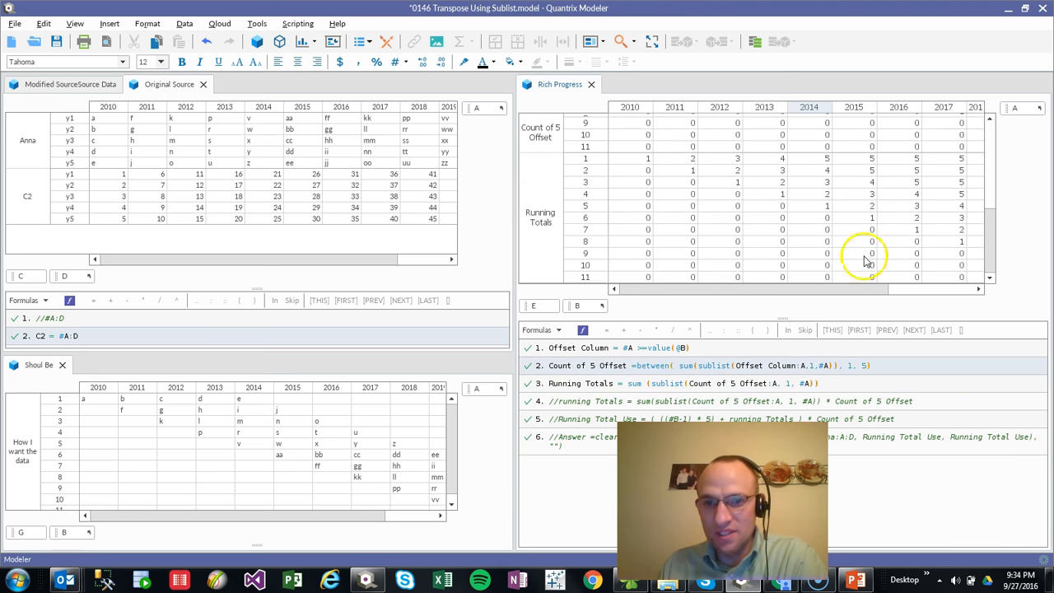
{"action": "left_click_drag", "start_coordinate": [819, 288], "coordinate": [912, 287]}
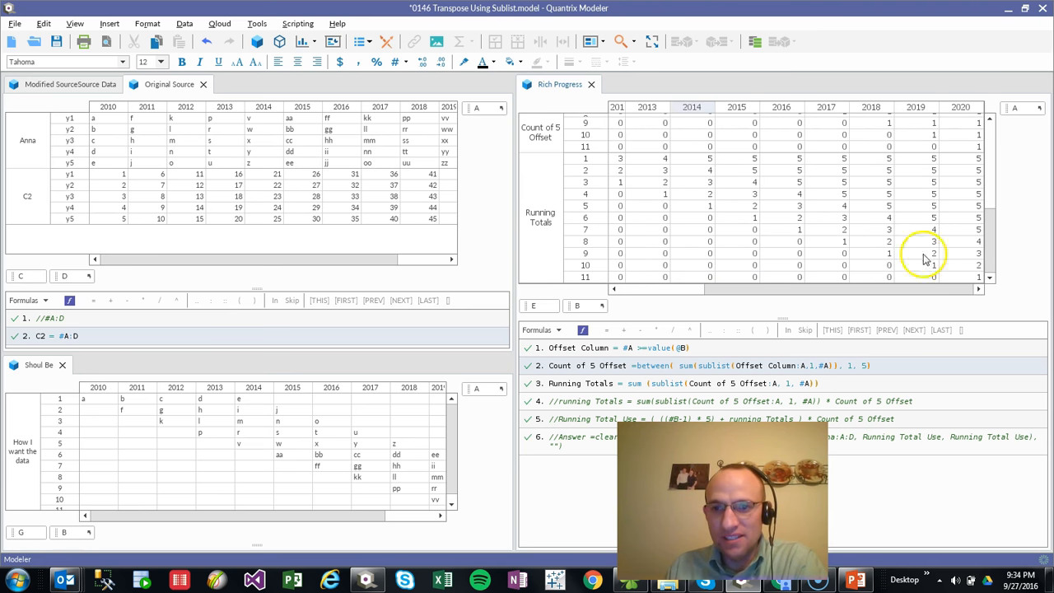
{"action": "left_click_drag", "start_coordinate": [837, 170], "coordinate": [908, 163]}
{"action": "left_click", "coordinate": [933, 195]}
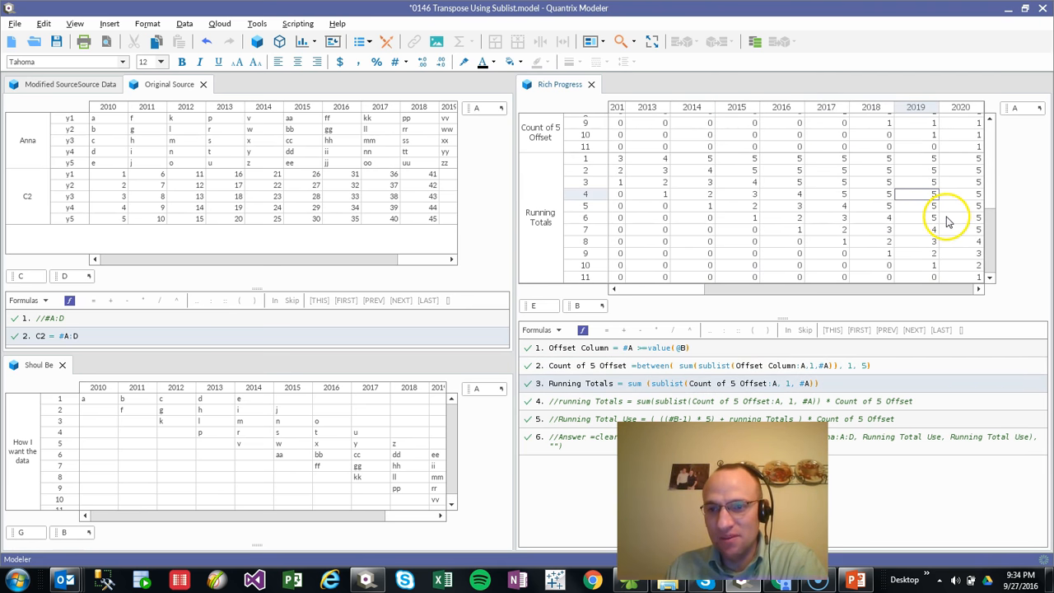
{"action": "left_click", "coordinate": [934, 206]}
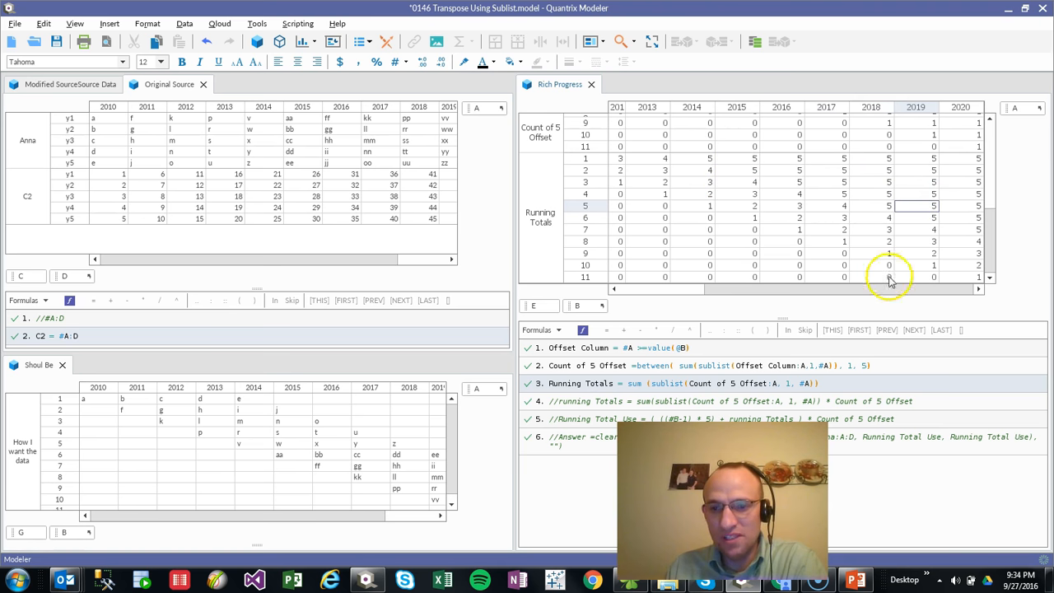
{"action": "scroll", "coordinate": [985, 216], "scroll_direction": "up", "scroll_amount": 3}
{"action": "scroll", "coordinate": [988, 198], "scroll_direction": "up", "scroll_amount": 1}
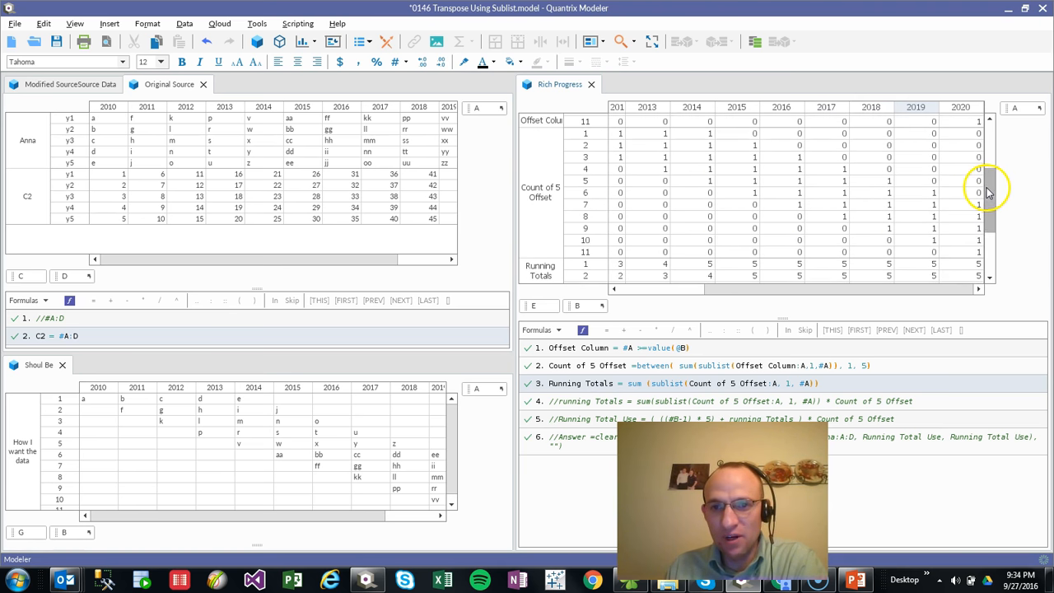
{"action": "left_click", "coordinate": [745, 134]}
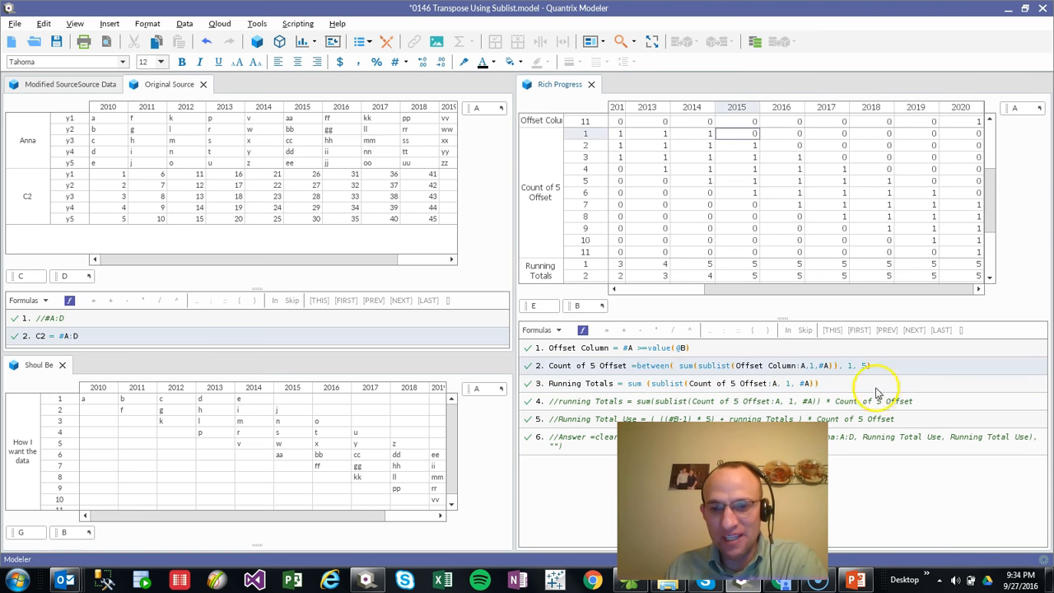
Extend the Running Totals formula by multiplying its sum by Count of 5 Offset, and apply it.
{"action": "left_click", "coordinate": [851, 382]}
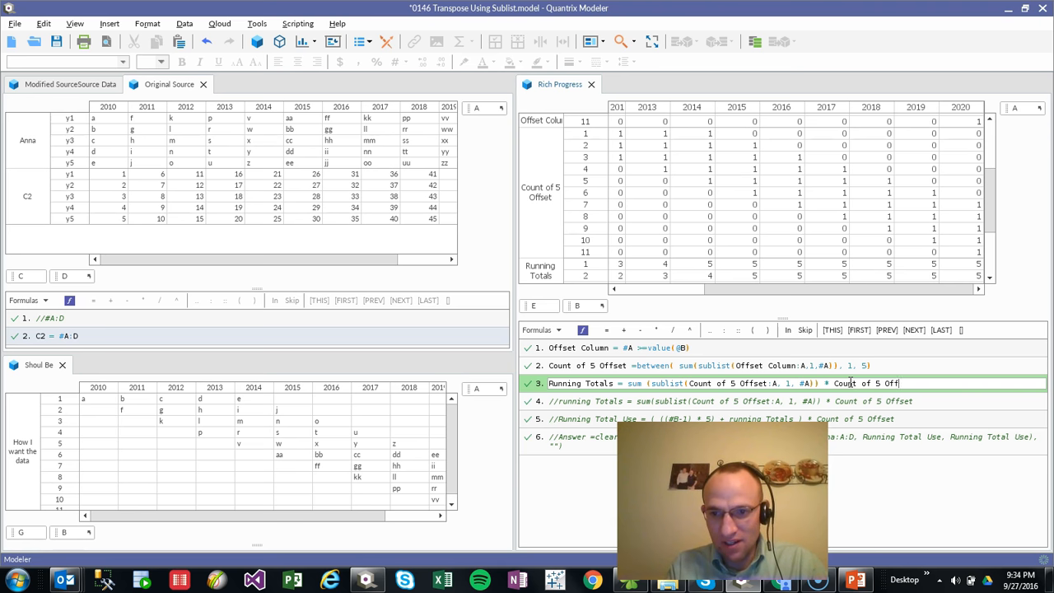
{"action": "key", "text": "Return"}
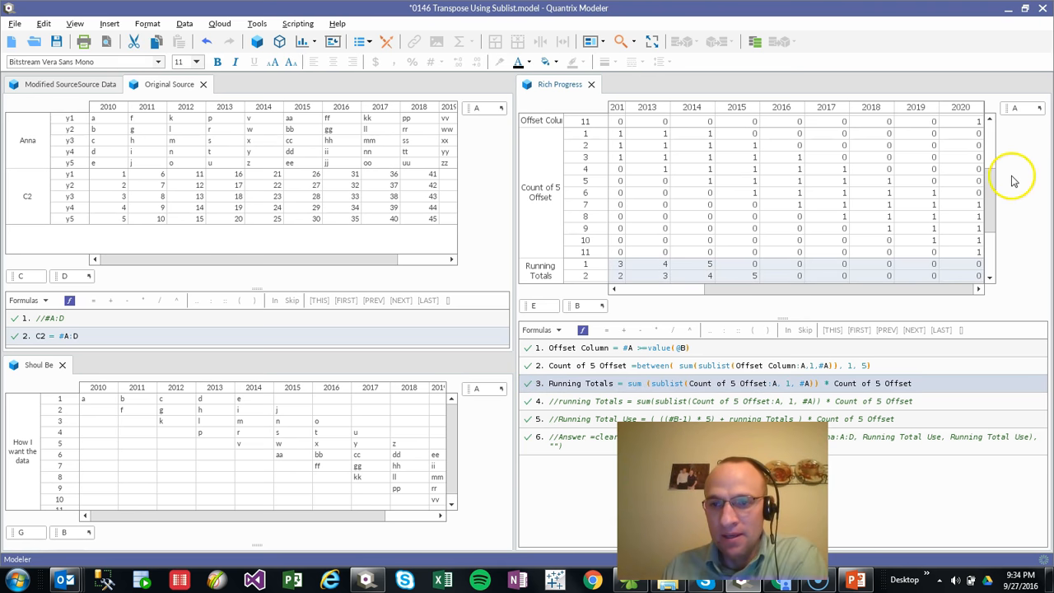
{"action": "left_click_drag", "start_coordinate": [988, 191], "coordinate": [989, 235]}
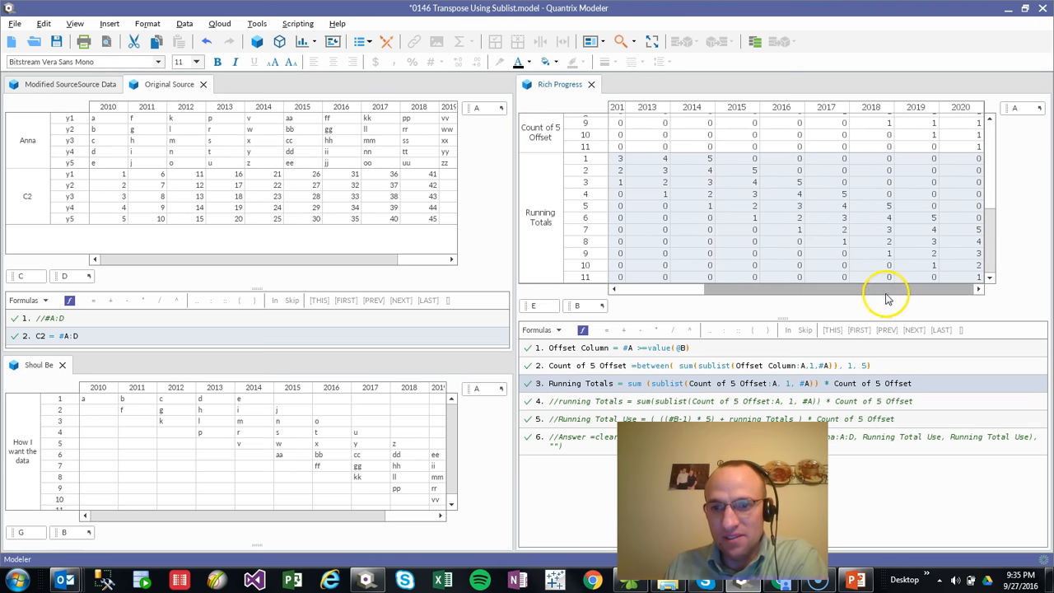
{"action": "left_click_drag", "start_coordinate": [882, 291], "coordinate": [792, 311]}
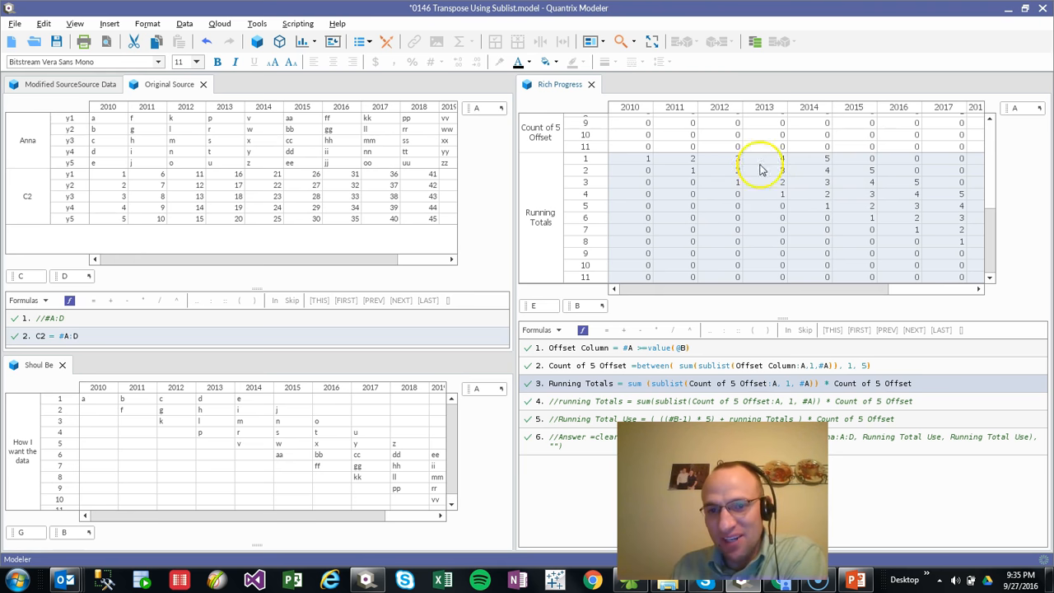
Examine the yearly counts in rows 1 to 3 of the Running Totals block.
{"action": "left_click", "coordinate": [822, 163]}
{"action": "left_click_drag", "start_coordinate": [822, 164], "coordinate": [645, 161]}
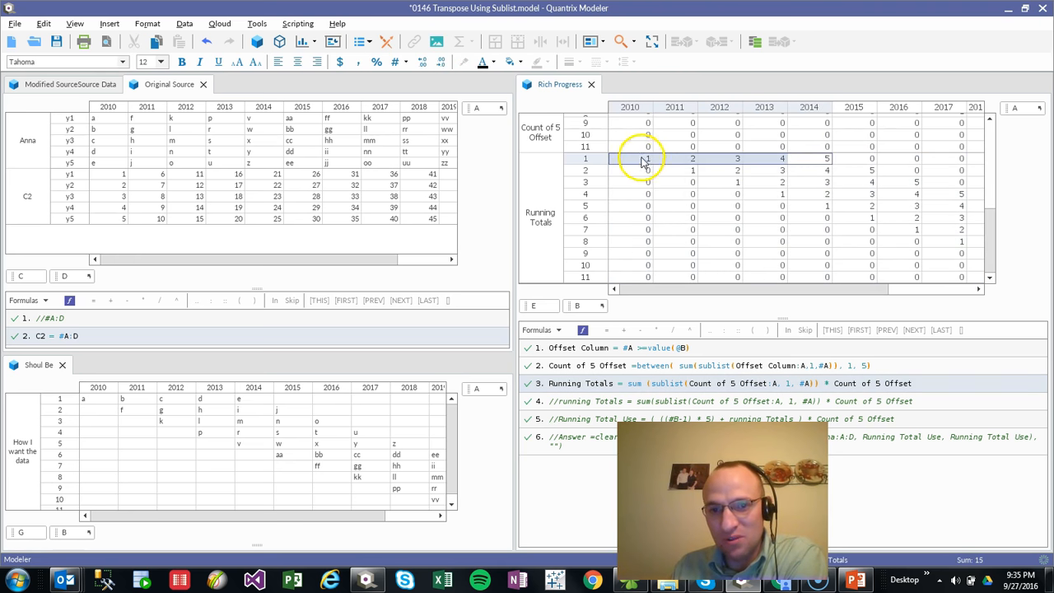
{"action": "left_click", "coordinate": [681, 171]}
{"action": "left_click", "coordinate": [736, 170]}
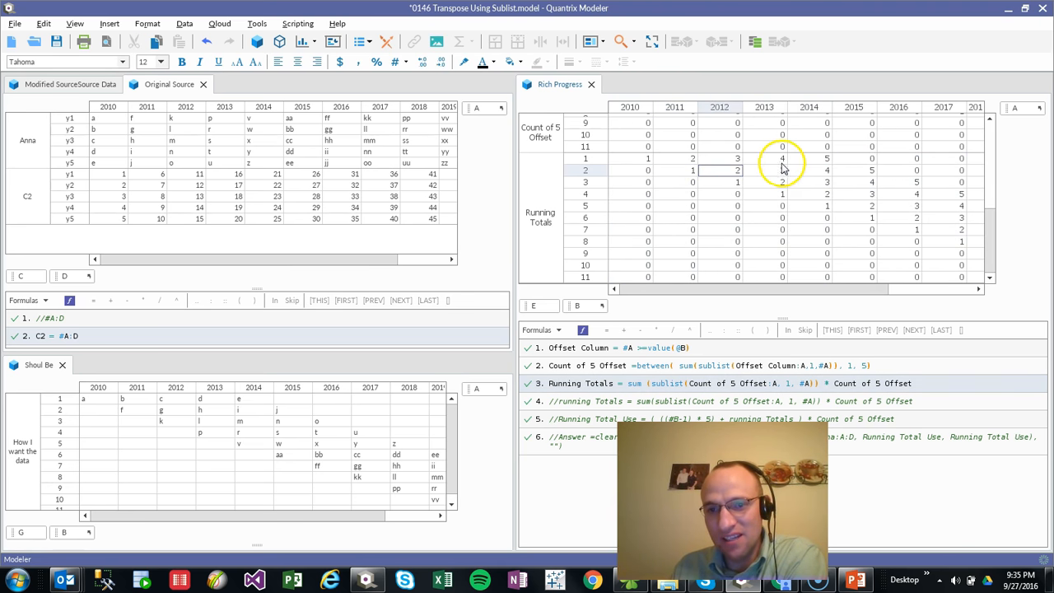
{"action": "left_click", "coordinate": [778, 160]}
{"action": "left_click", "coordinate": [736, 182]}
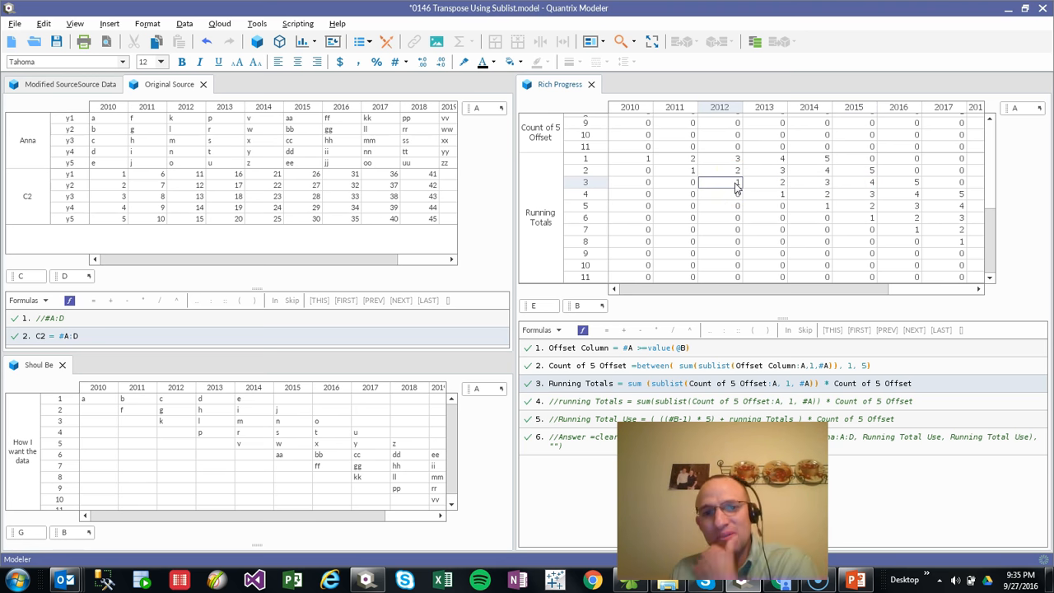
{"action": "left_click", "coordinate": [636, 169]}
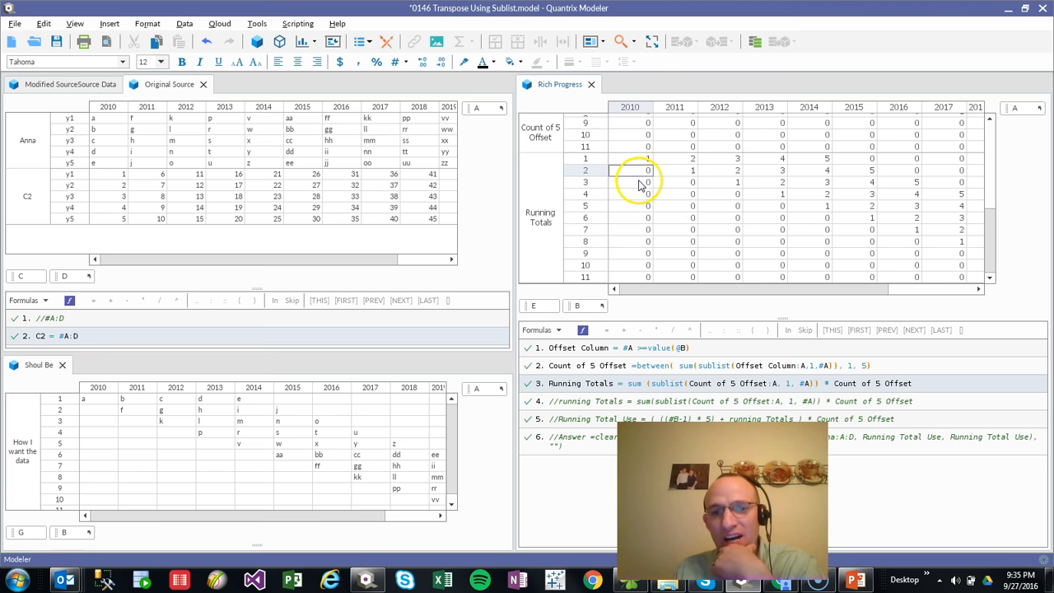
{"action": "left_click", "coordinate": [731, 183]}
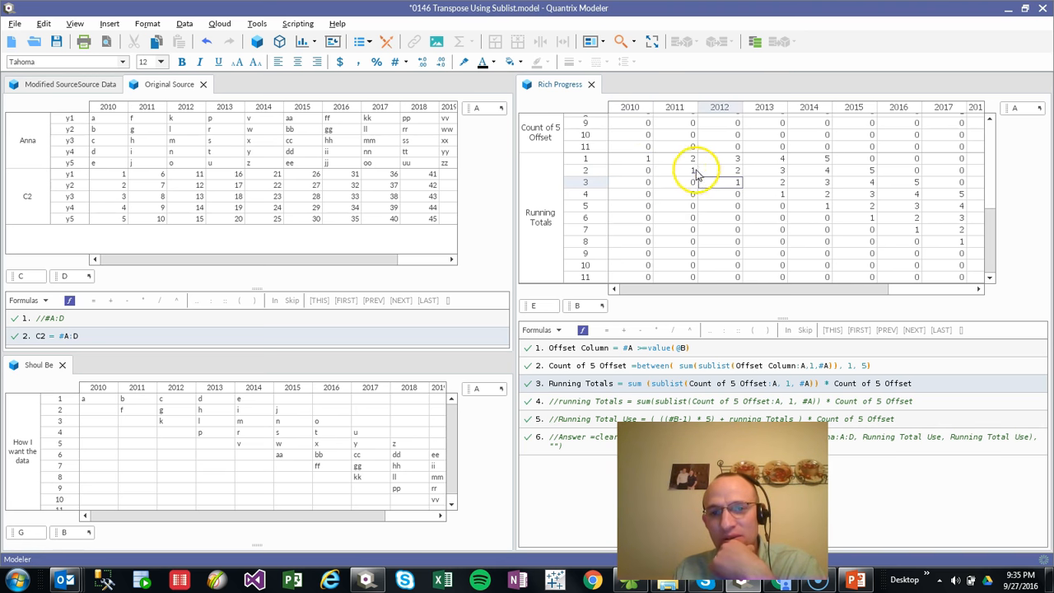
{"action": "left_click", "coordinate": [695, 171]}
{"action": "left_click", "coordinate": [694, 185]}
{"action": "left_click", "coordinate": [693, 173]}
{"action": "left_click", "coordinate": [694, 185]}
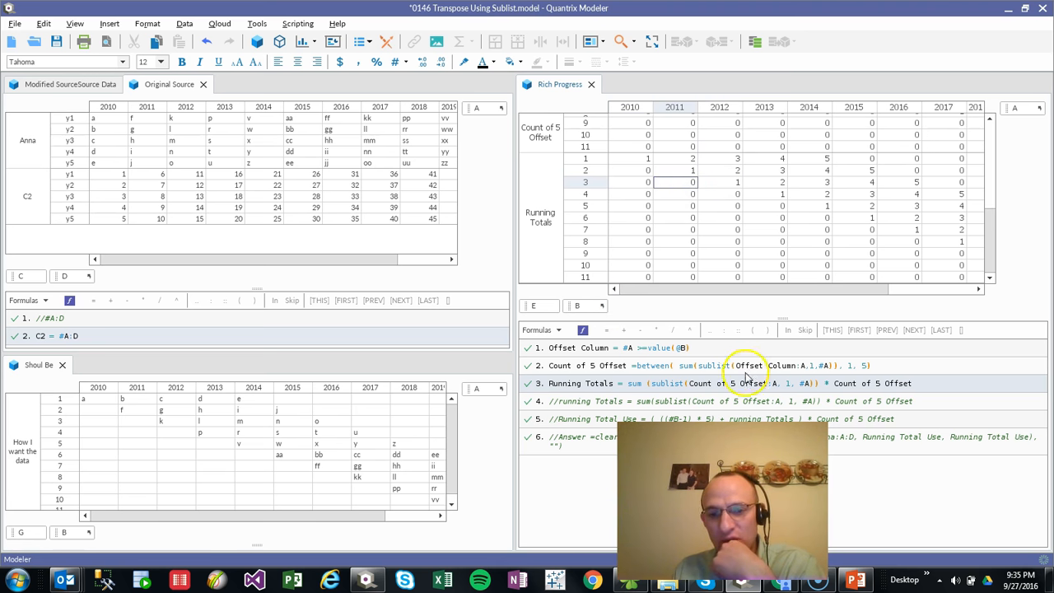
Delete the commented-out running Totals formula and add an item named Running Total Use after Running Totals.
{"action": "left_click", "coordinate": [635, 401]}
{"action": "key", "text": "Delete"}
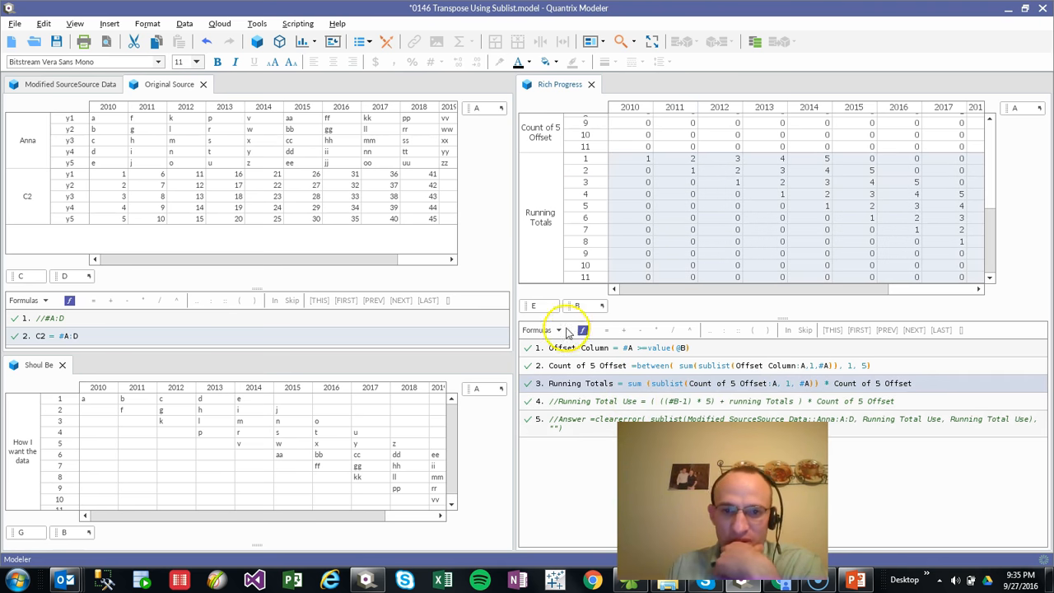
{"action": "left_click", "coordinate": [559, 244]}
{"action": "key", "text": "Return"}
{"action": "type", "text": "Running Total Use"}
{"action": "key", "text": "Return"}
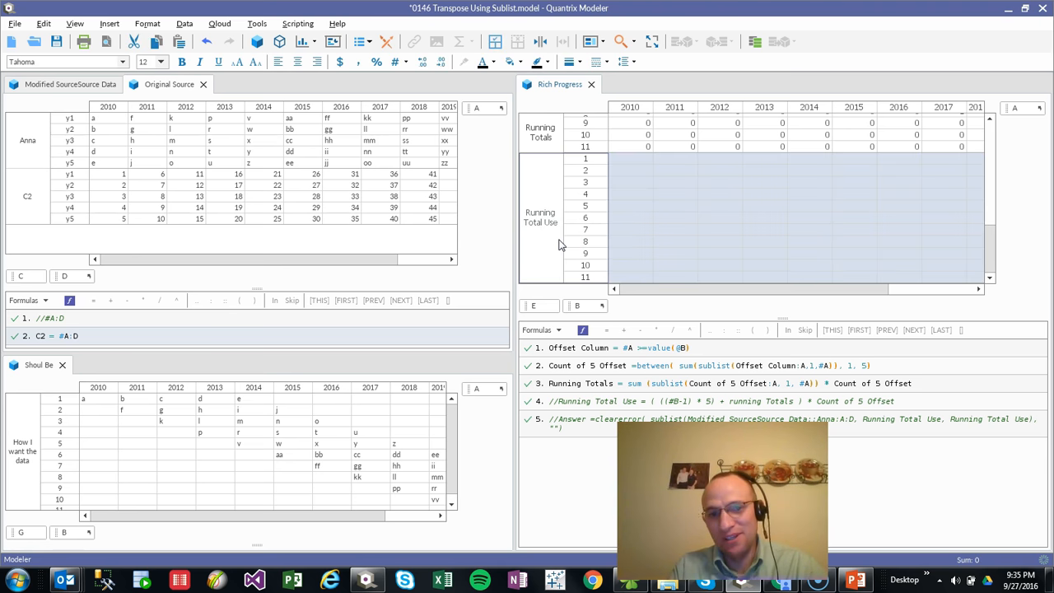
Add the formula Running Total Use = ((#B-1) * 5 ) + Running Totals below the Running Totals formula.
{"action": "left_click", "coordinate": [929, 394]}
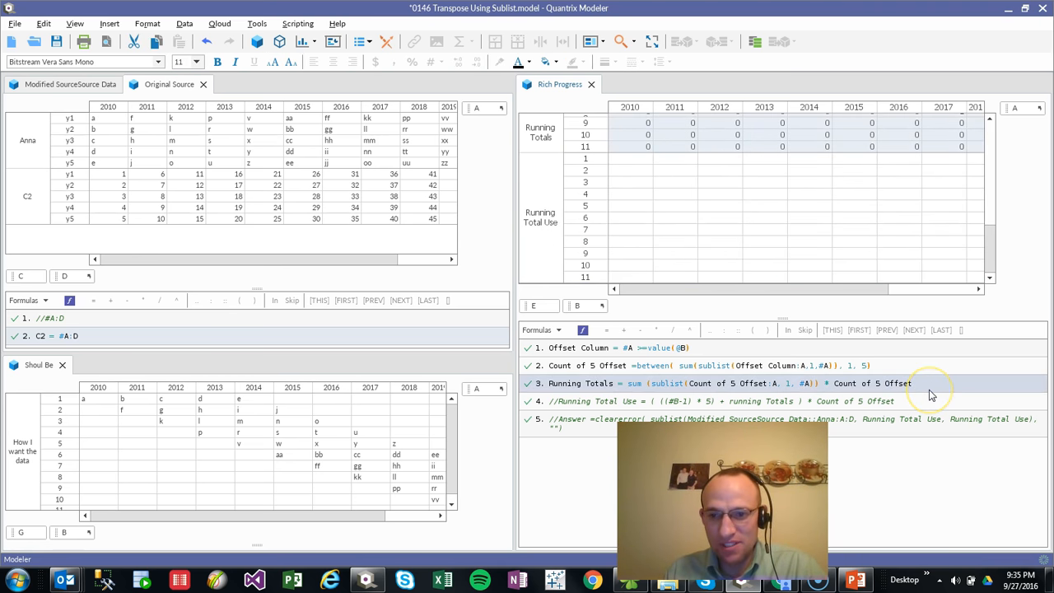
{"action": "key", "text": "Return"}
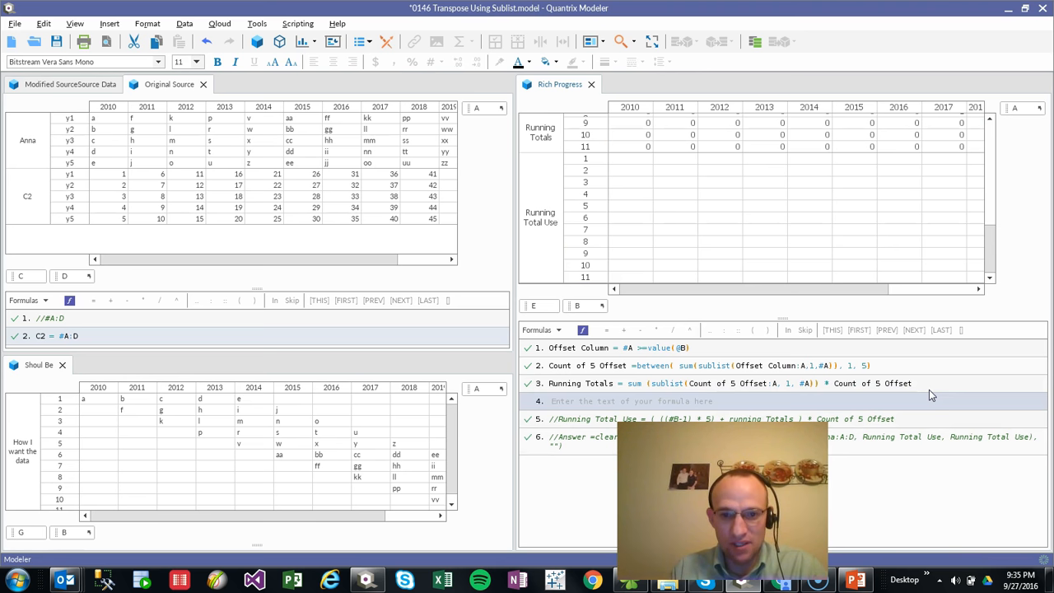
{"action": "type", "text": "Runn"}
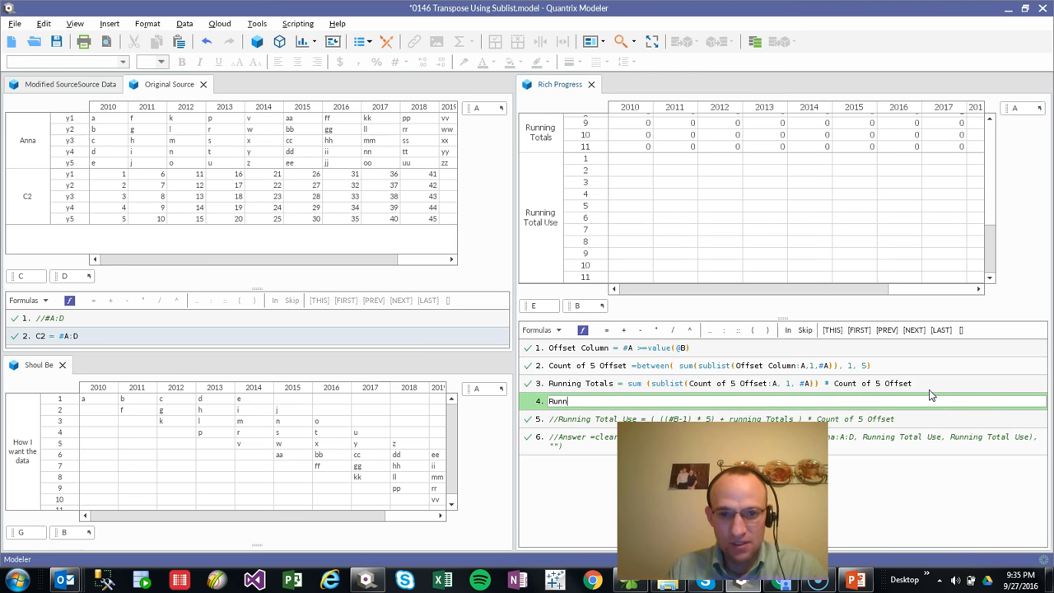
{"action": "type", "text": "ing Total Use"}
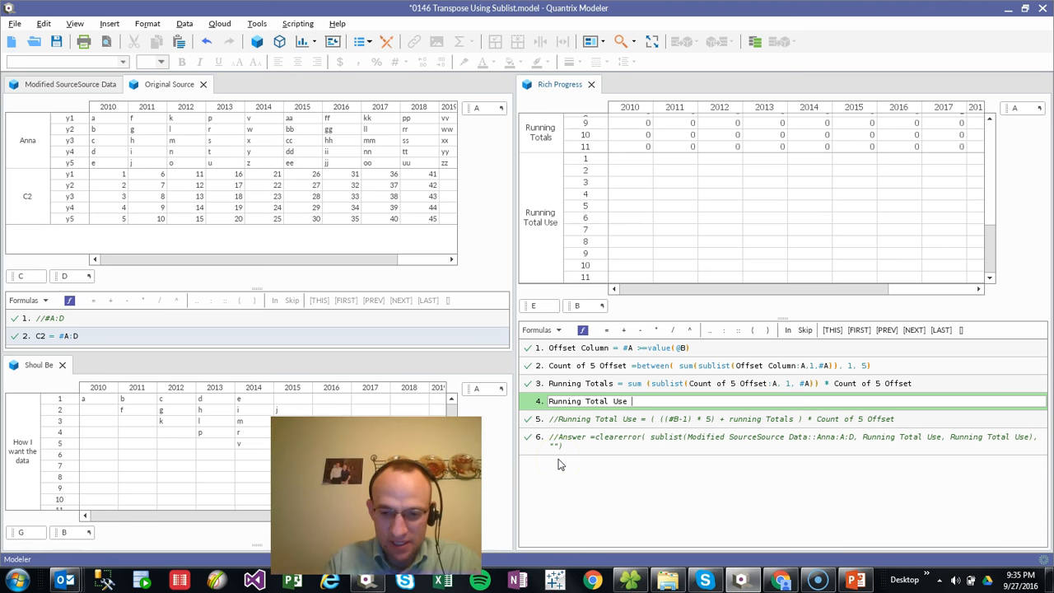
{"action": "type", "text": " = #B-1"}
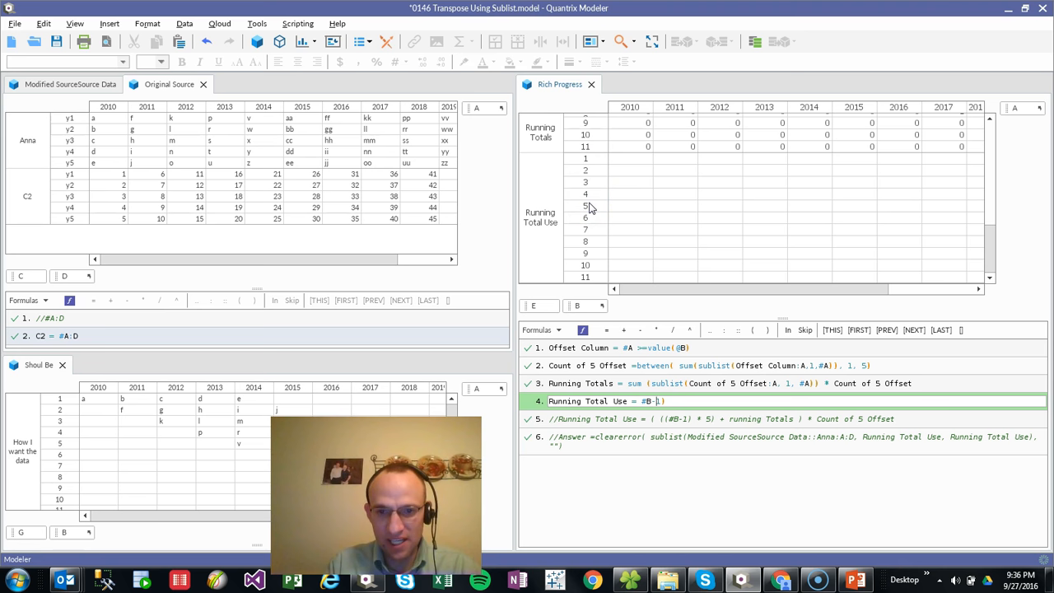
{"action": "type", "text": "("}
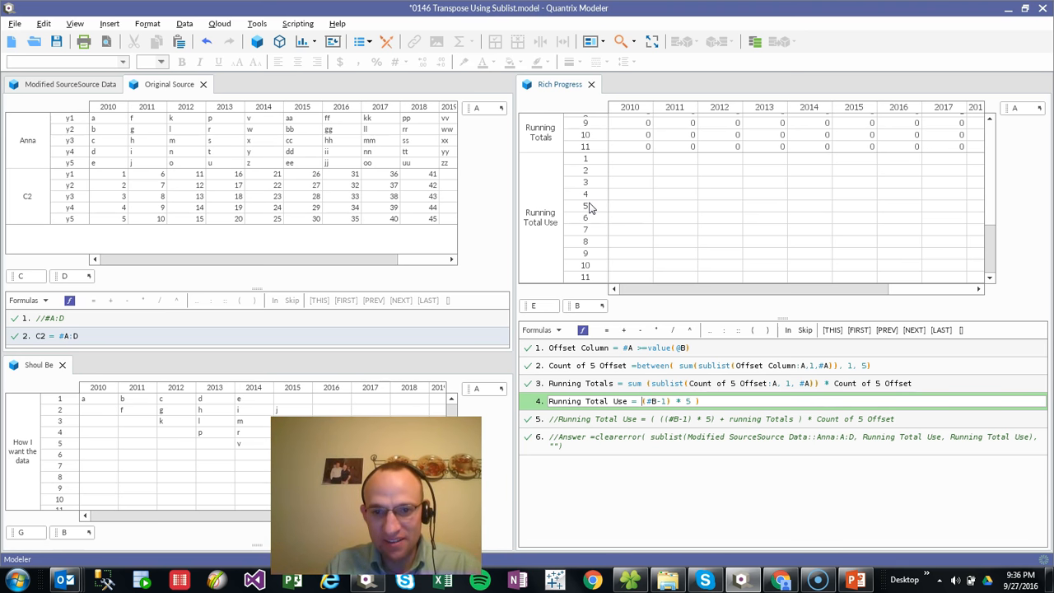
{"action": "type", "text": "(#B-1)"}
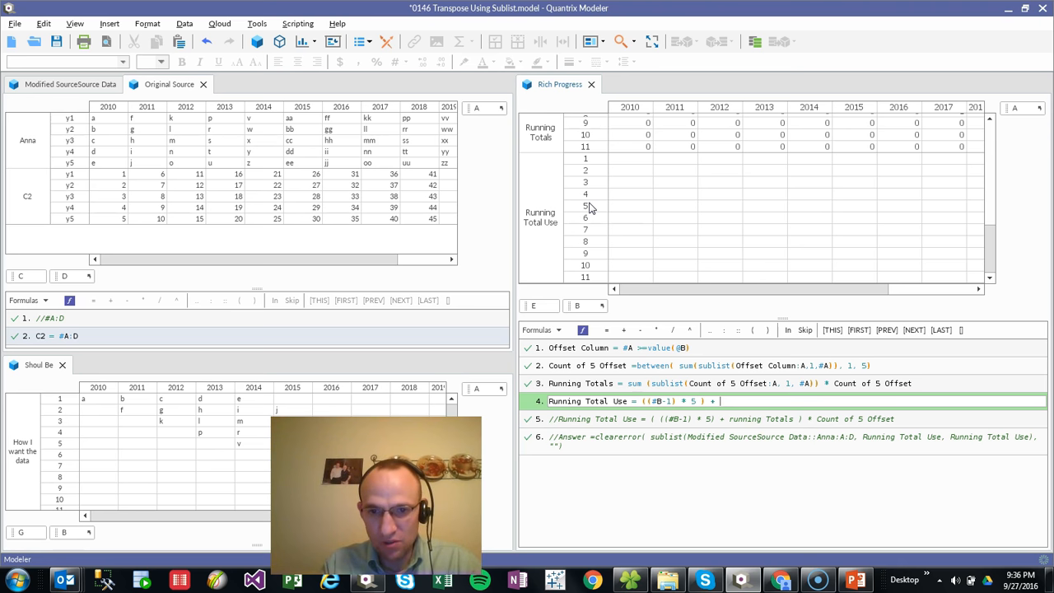
{"action": "left_click", "coordinate": [540, 132]}
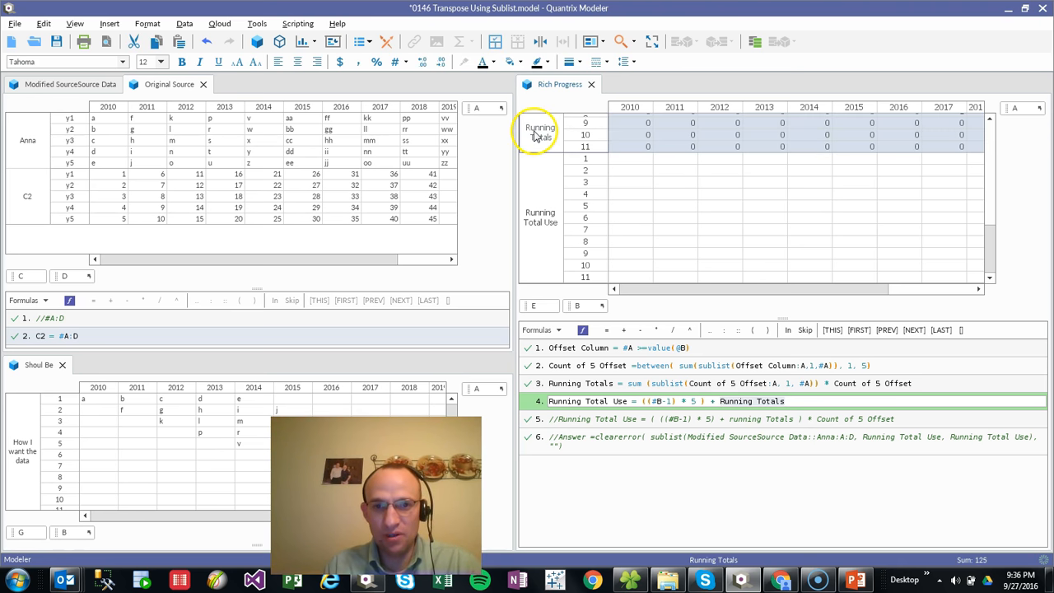
{"action": "scroll", "coordinate": [651, 206], "scroll_direction": "up", "scroll_amount": 1}
{"action": "key", "text": "Return"}
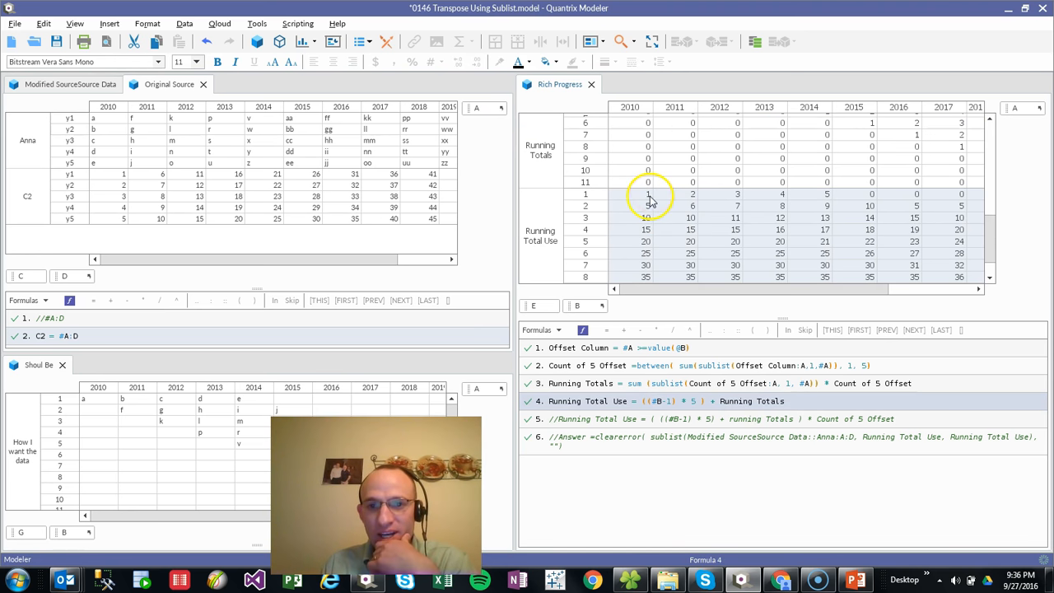
Enclose the Running Total Use expression in parentheses, multiply it by Count of 5 Offset, and apply the formula.
{"action": "left_click", "coordinate": [842, 196]}
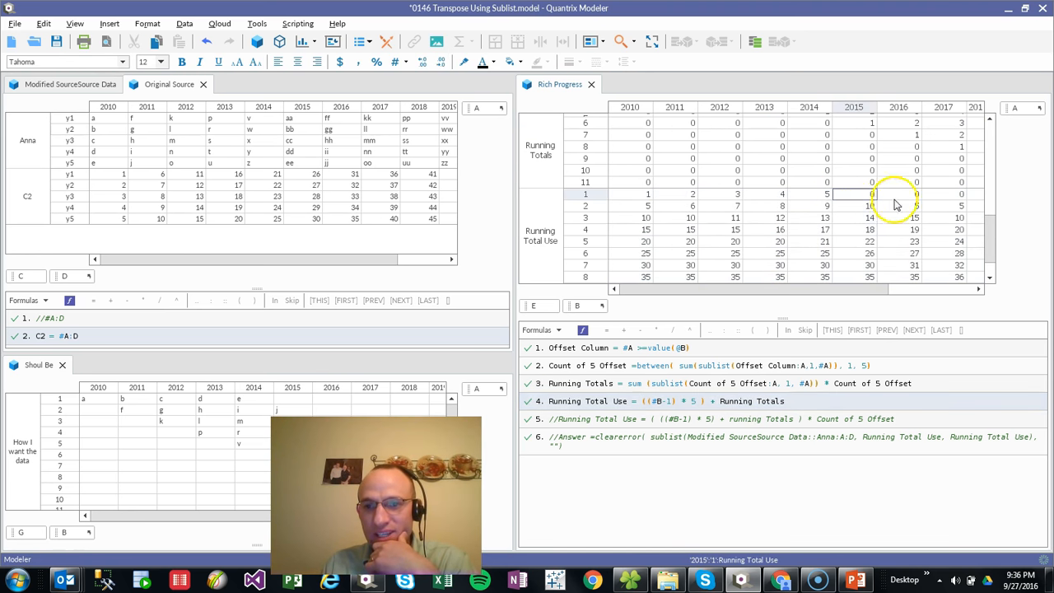
{"action": "left_click", "coordinate": [646, 207]}
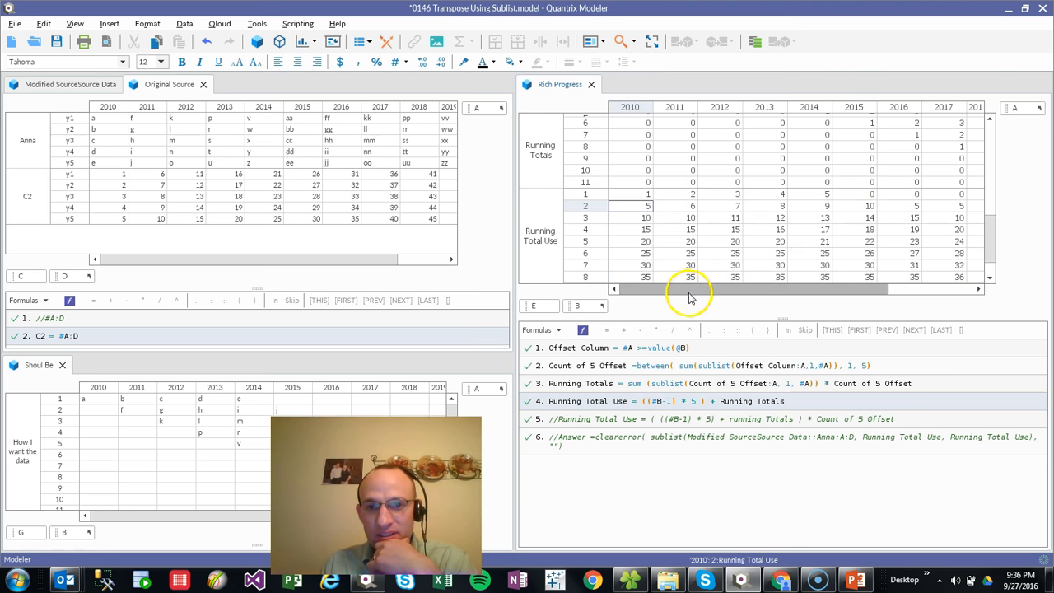
{"action": "left_click", "coordinate": [683, 198]}
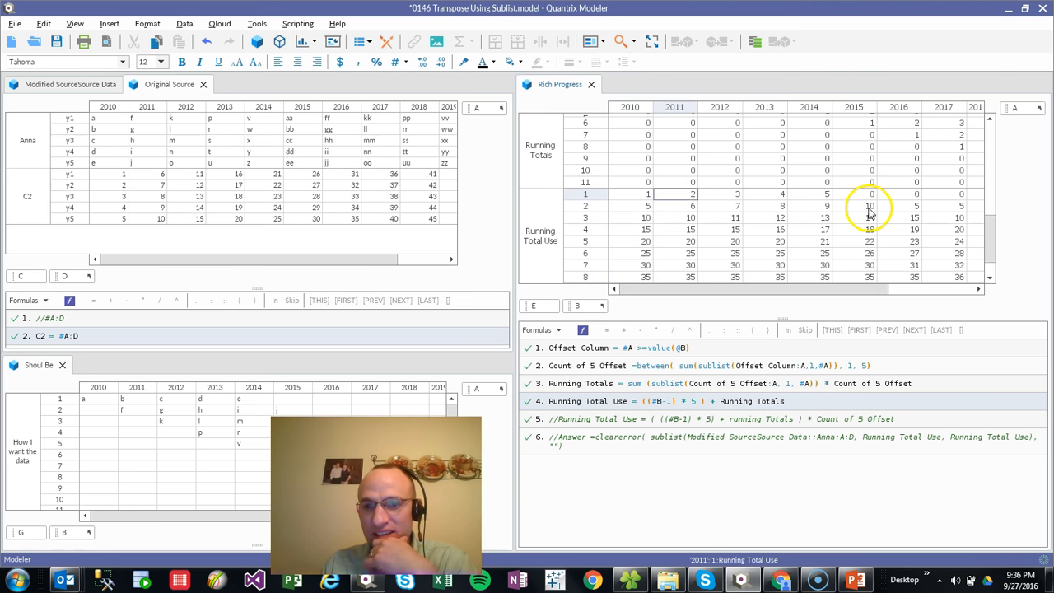
{"action": "left_click", "coordinate": [913, 210]}
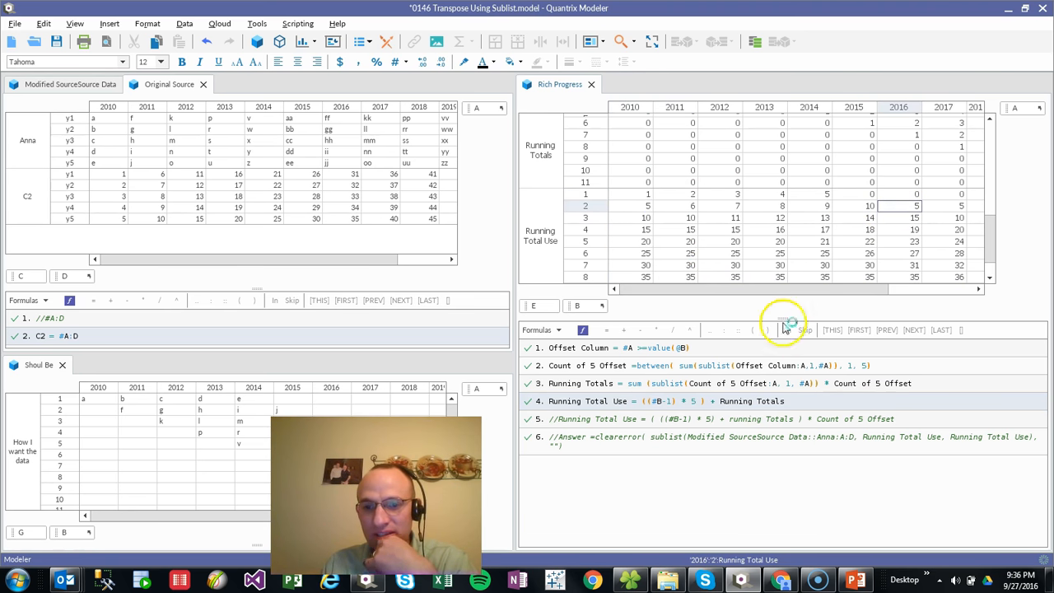
{"action": "left_click", "coordinate": [811, 401]}
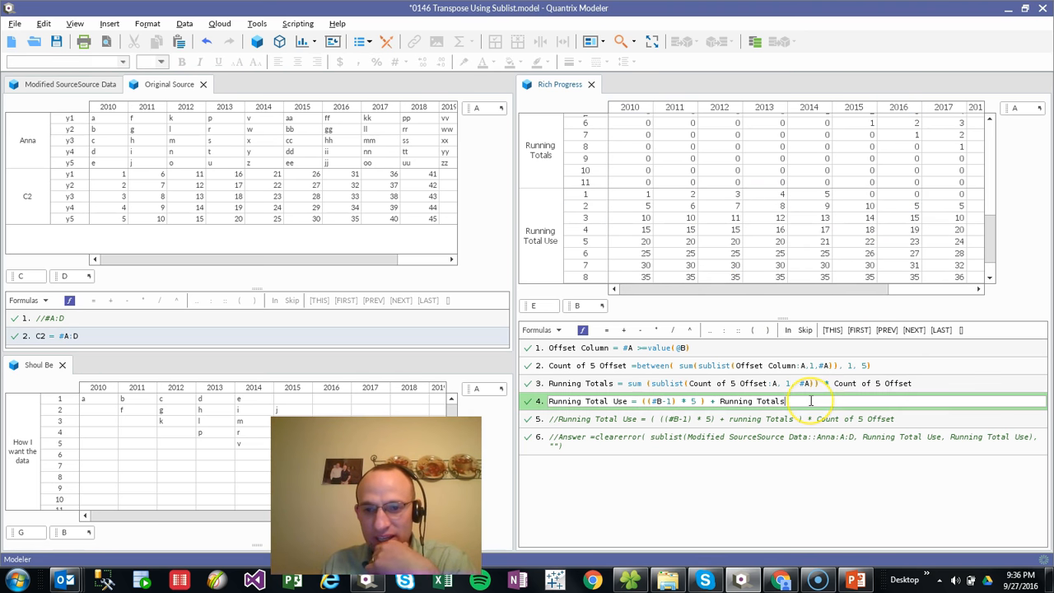
{"action": "left_click", "coordinate": [643, 402]}
{"action": "type", "text": "("}
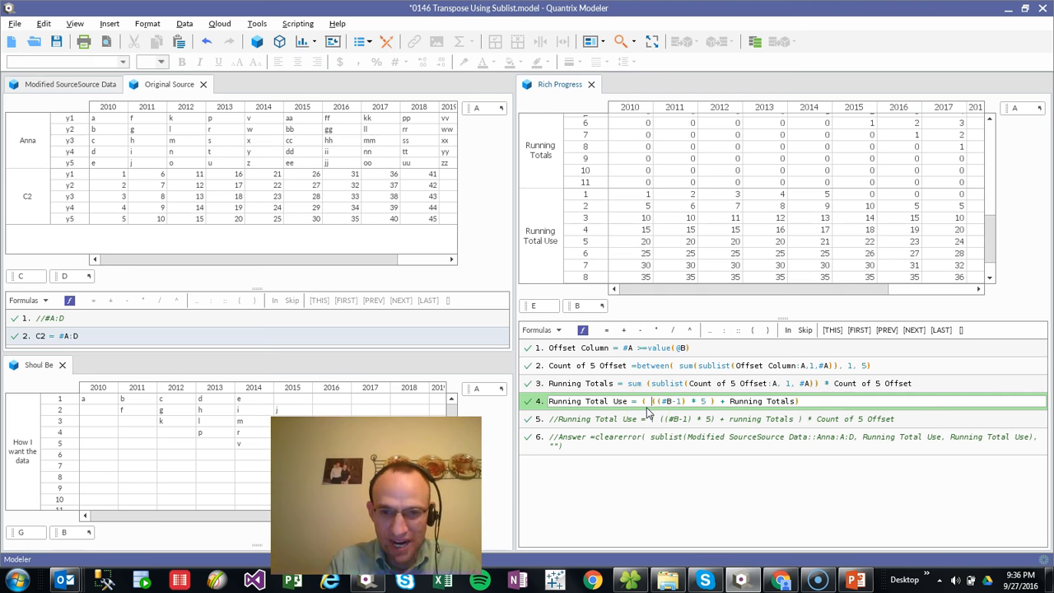
{"action": "left_click", "coordinate": [852, 400]}
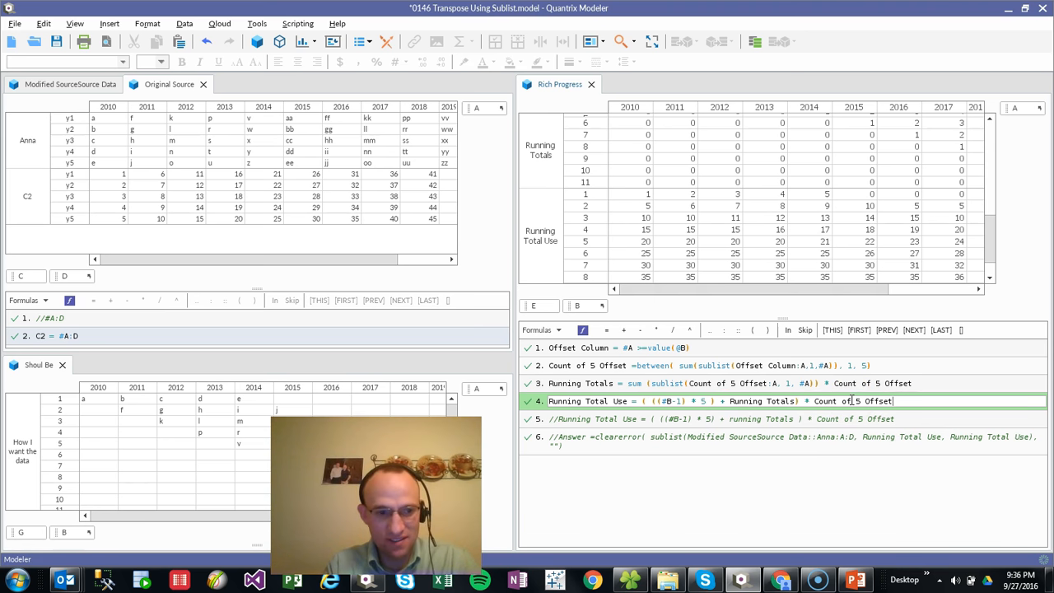
{"action": "key", "text": "Return"}
{"action": "left_click", "coordinate": [716, 260]}
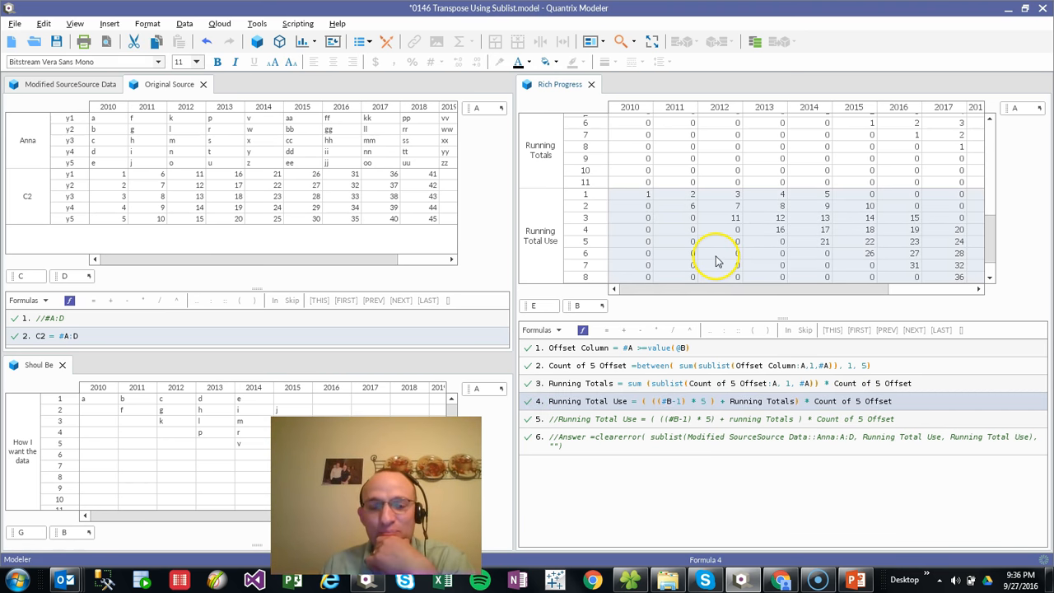
Add an item named Answer after Running Total Use in the Rich Progress matrix.
{"action": "left_click", "coordinate": [635, 195]}
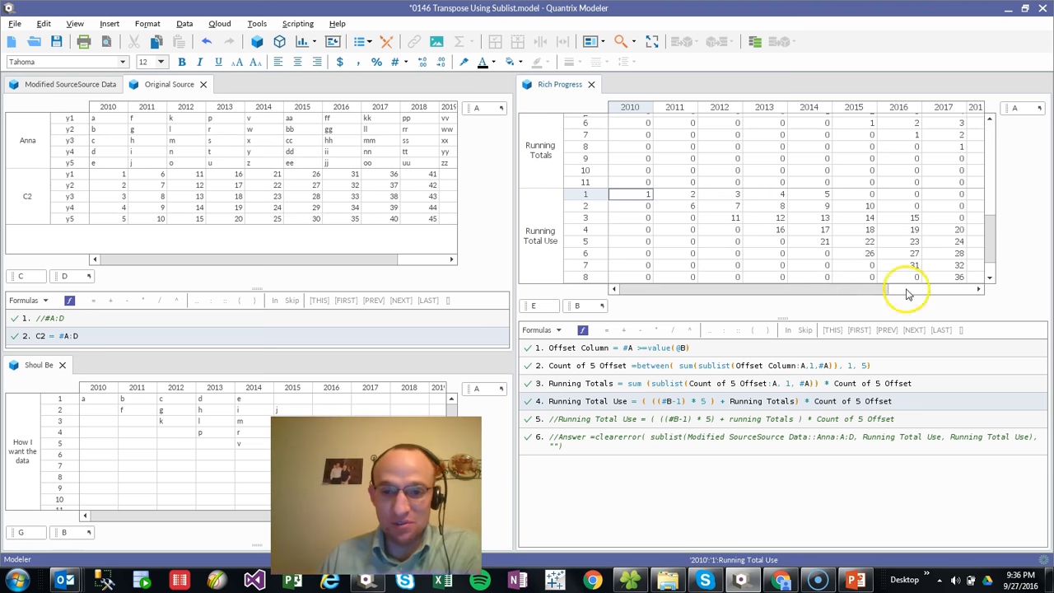
{"action": "scroll", "coordinate": [737, 239], "scroll_direction": "down", "scroll_amount": 1}
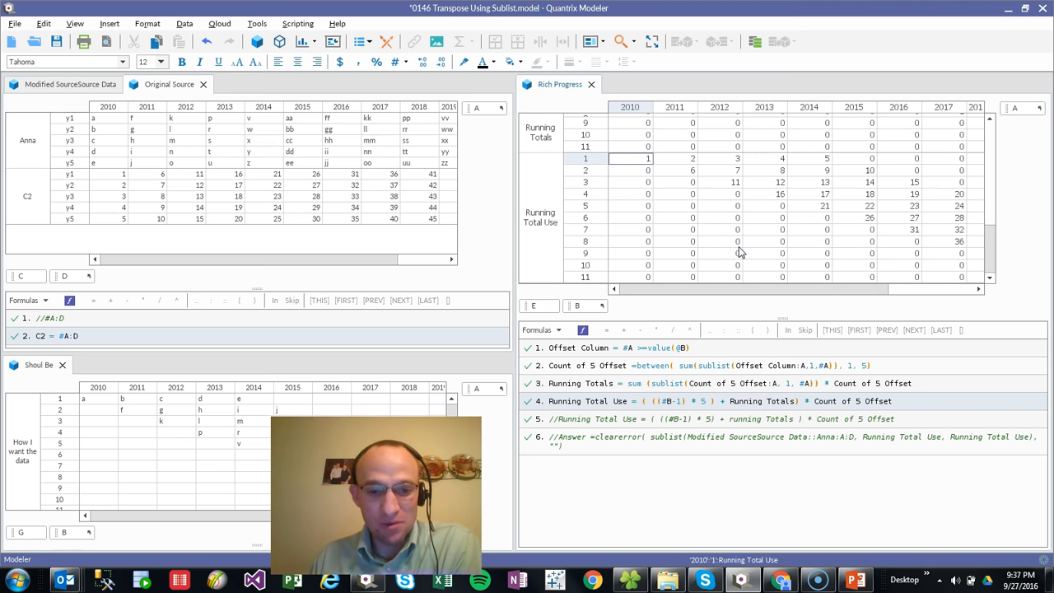
{"action": "left_click", "coordinate": [540, 236]}
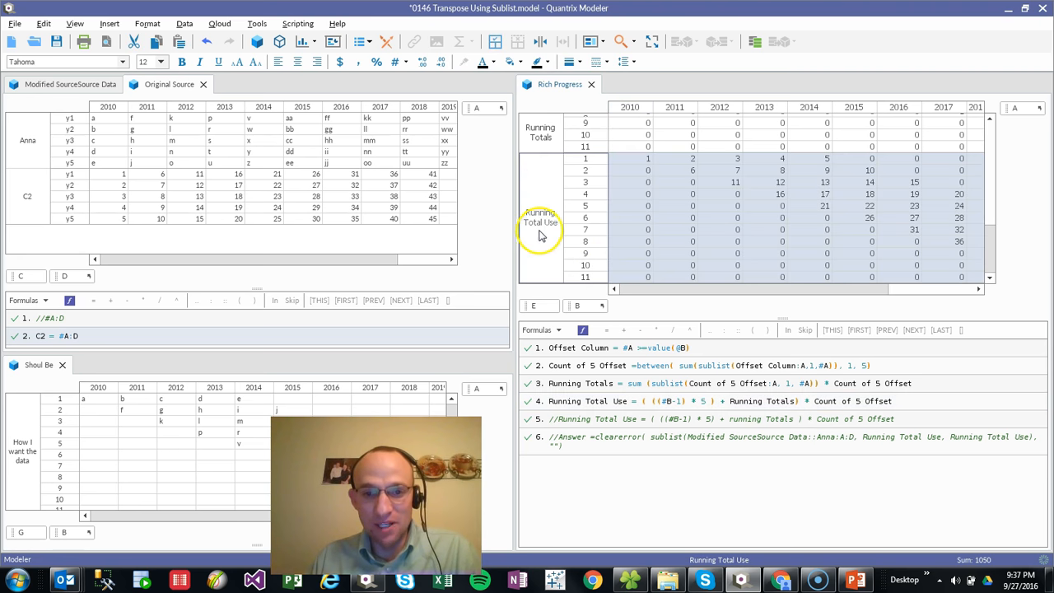
{"action": "key", "text": "Return"}
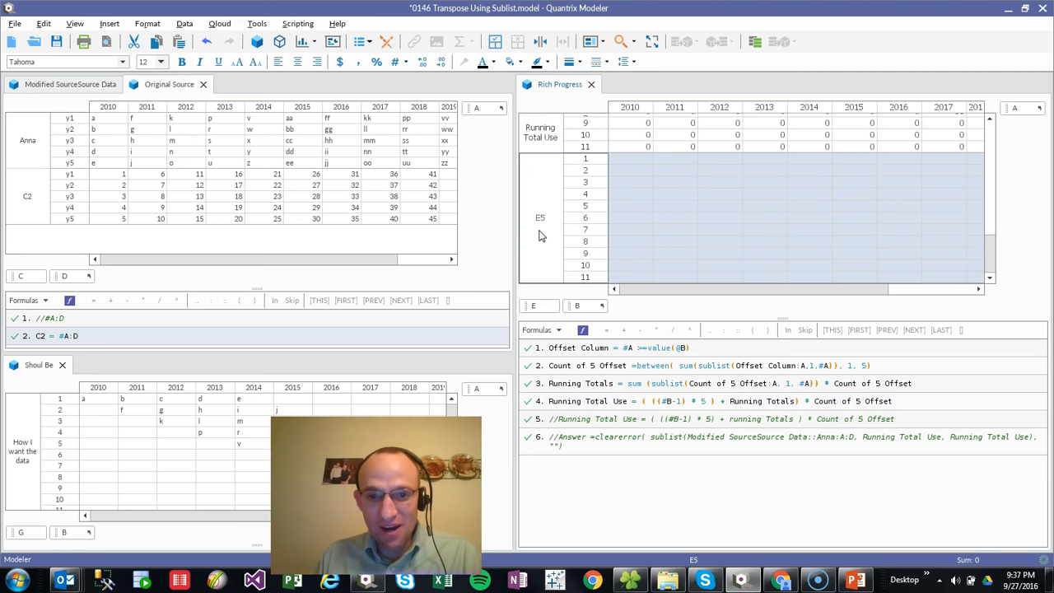
{"action": "type", "text": "Answer"}
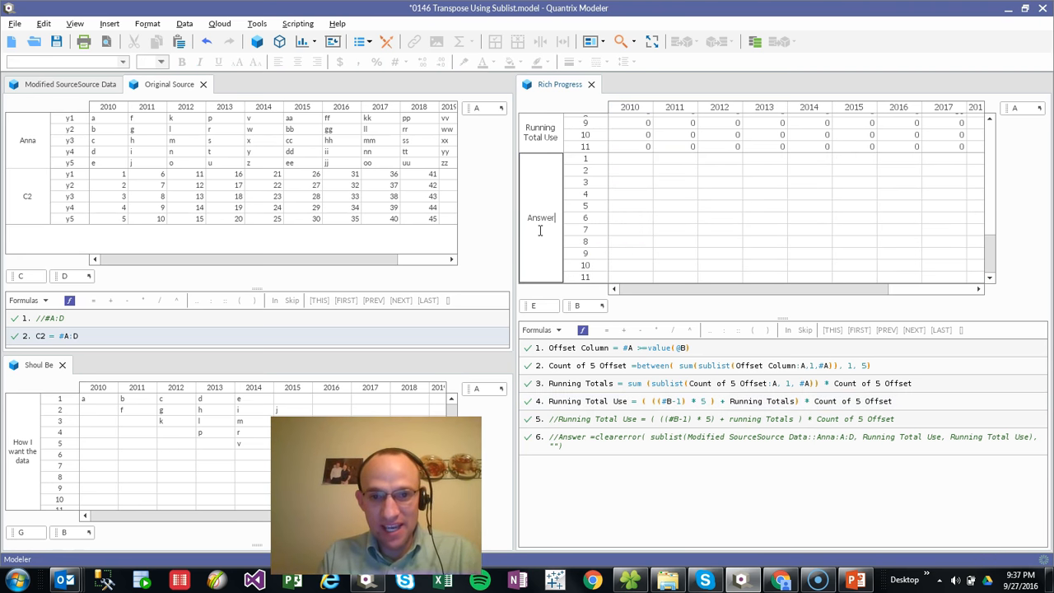
{"action": "key", "text": "Return"}
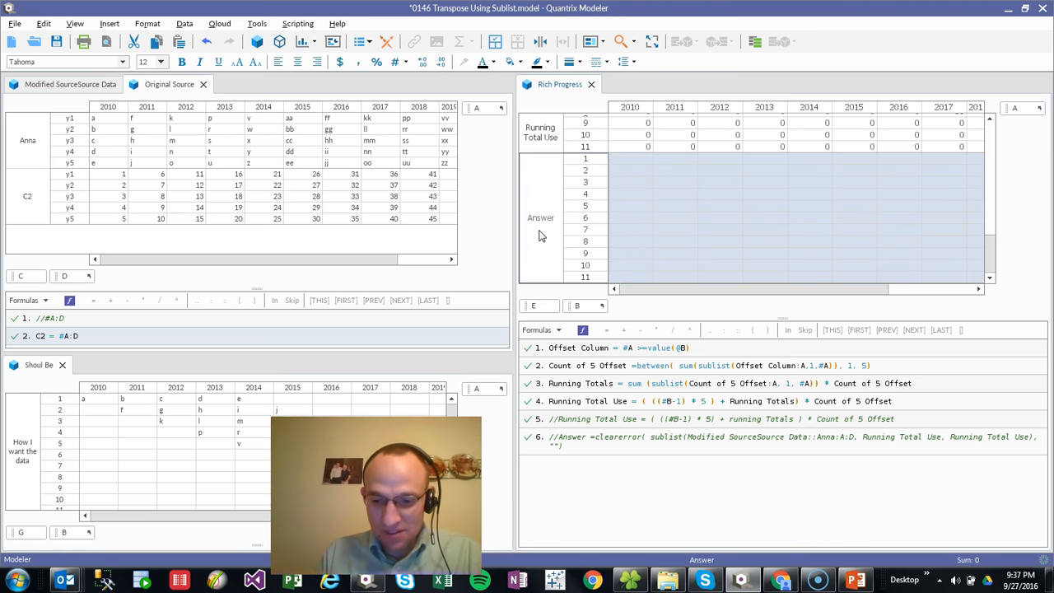
Add the formula Answer = sublist(Original Source::Anna:A:D, Running Total Use, Running Total Use).
{"action": "type", "text": "= su"}
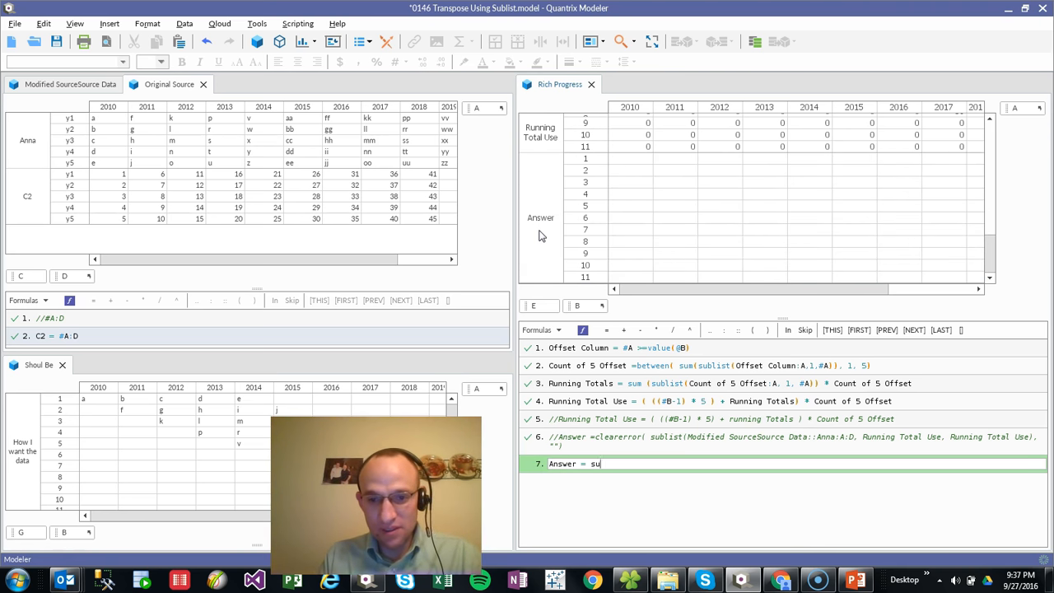
{"action": "type", "text": "blist("}
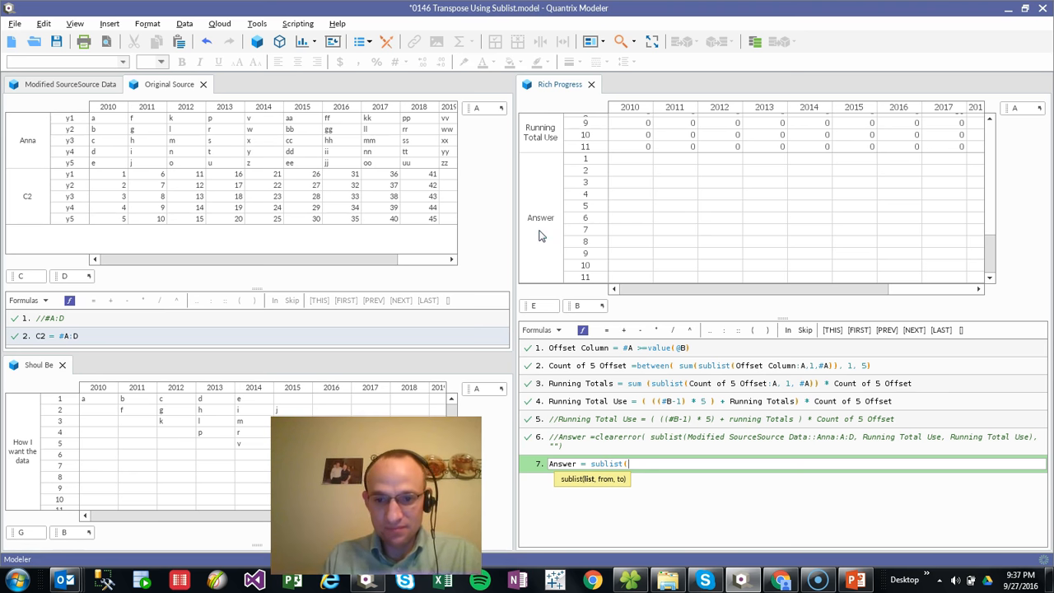
{"action": "left_click", "coordinate": [26, 141]}
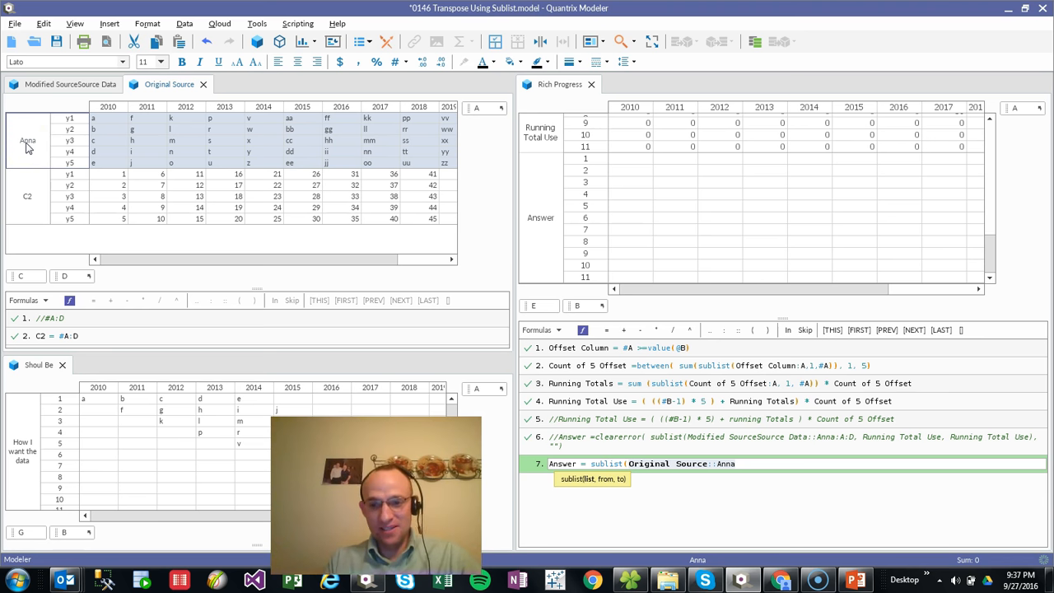
{"action": "type", "text": "A:D,"}
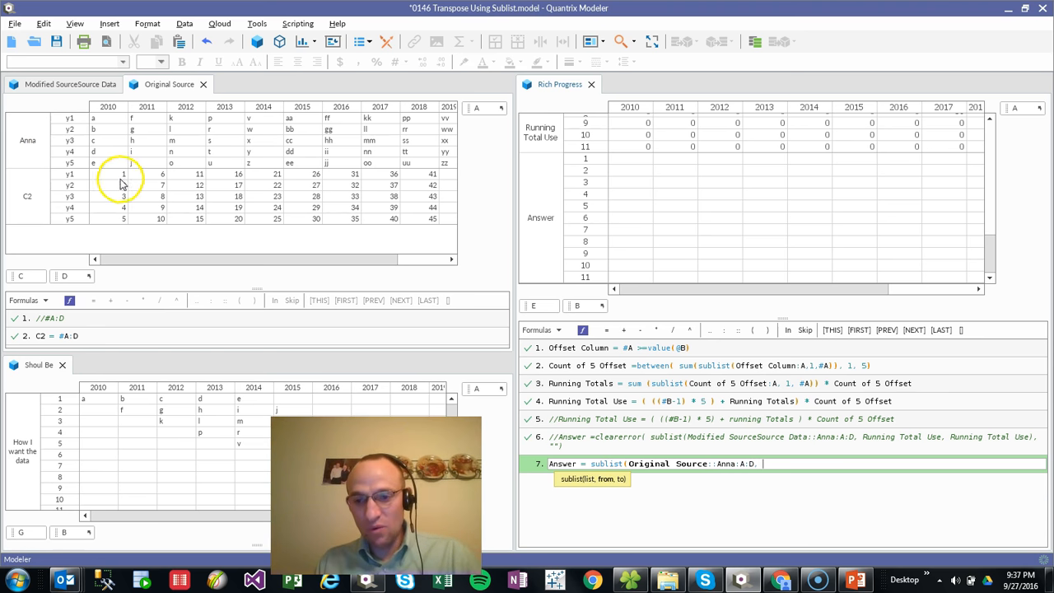
{"action": "left_click", "coordinate": [544, 131]}
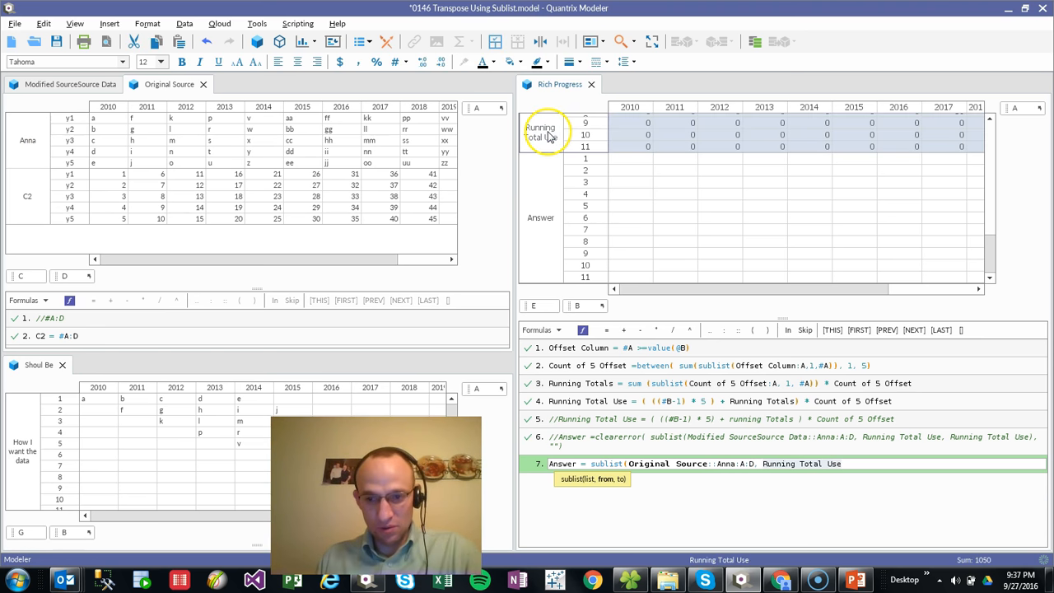
{"action": "type", "text": ","}
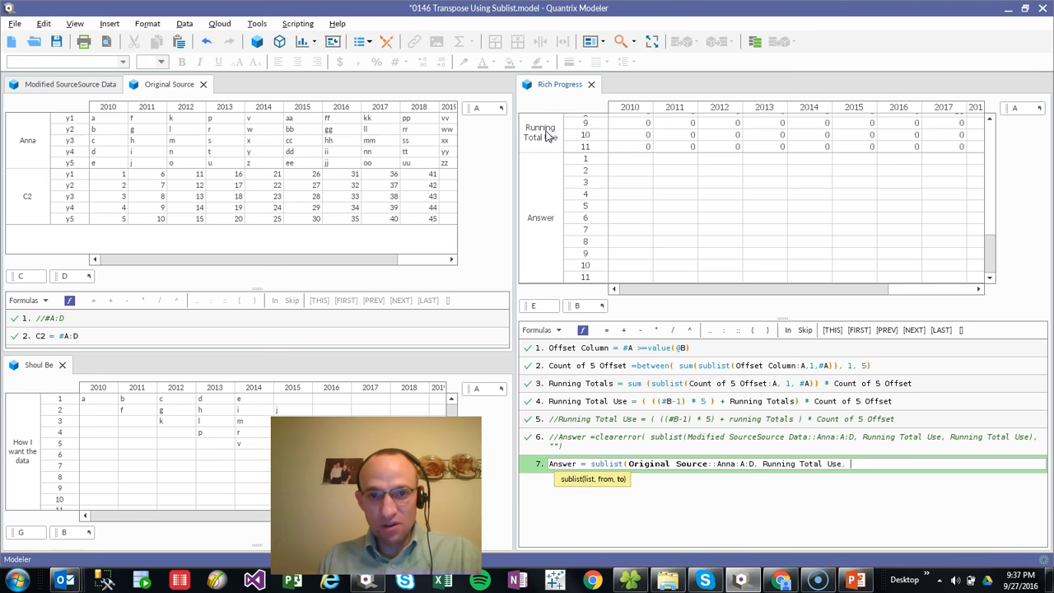
{"action": "left_click", "coordinate": [547, 136]}
{"action": "type", "text": ")"}
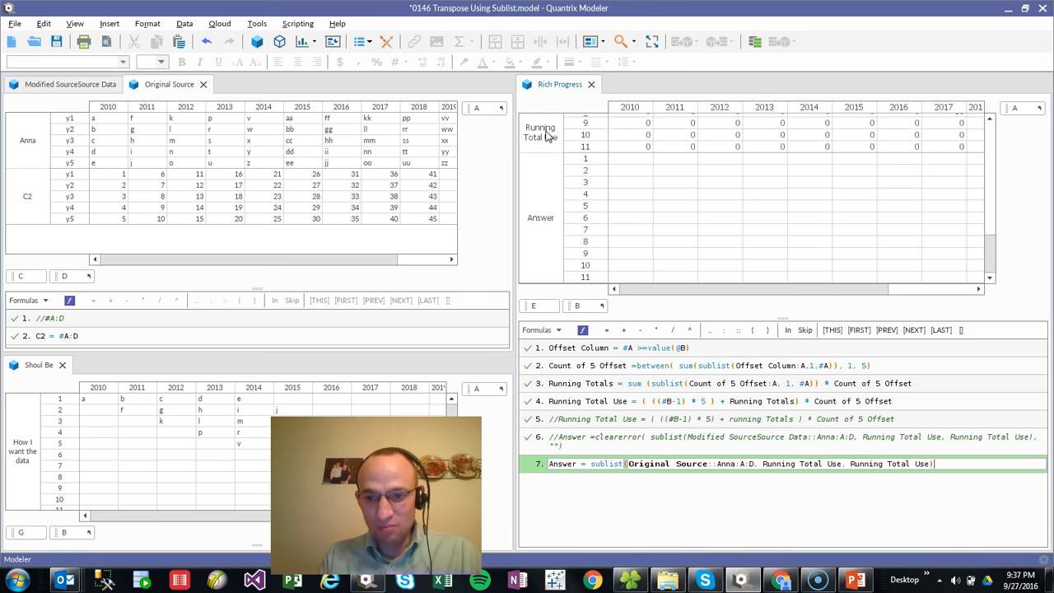
{"action": "key", "text": "Return"}
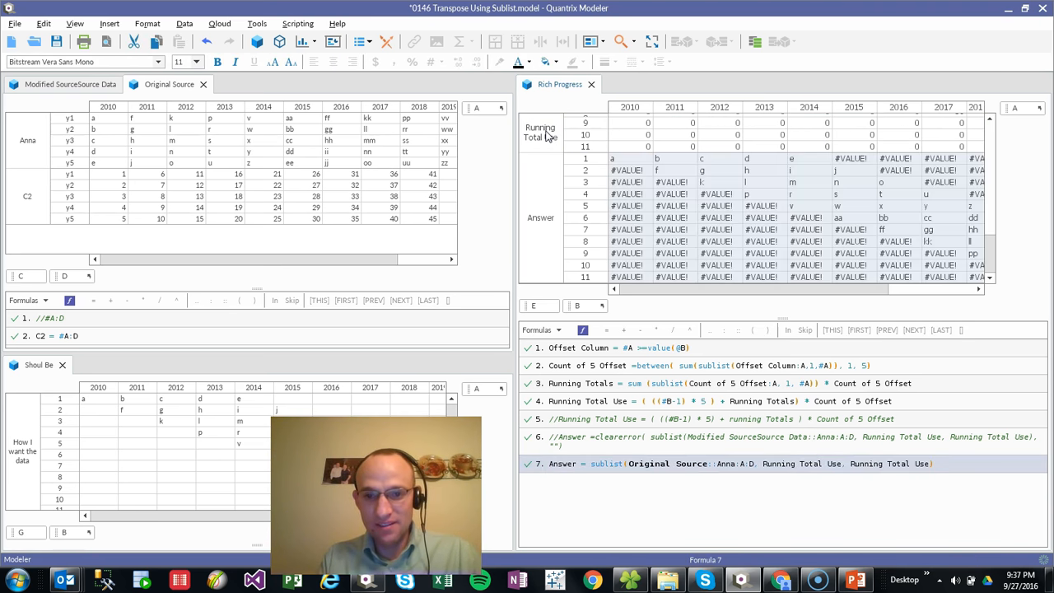
Wrap the sublist expression of the Answer formula in clearerror() and apply it.
{"action": "left_click", "coordinate": [642, 160]}
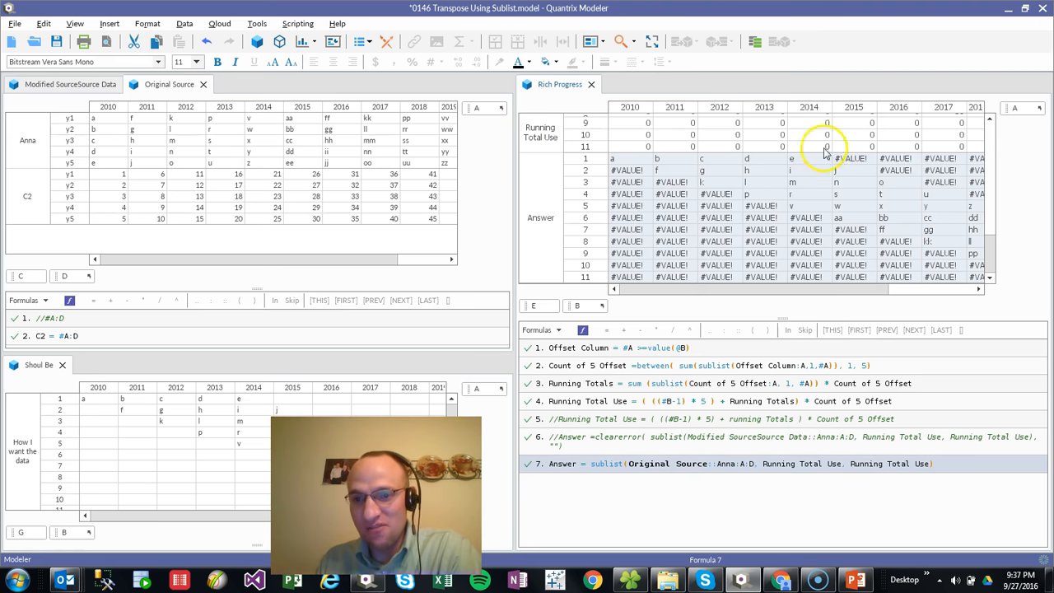
{"action": "mouse_move", "coordinate": [765, 289]}
{"action": "left_mouse_down"}
{"action": "mouse_move", "coordinate": [913, 294]}
{"action": "mouse_move", "coordinate": [765, 287]}
{"action": "left_mouse_up"}
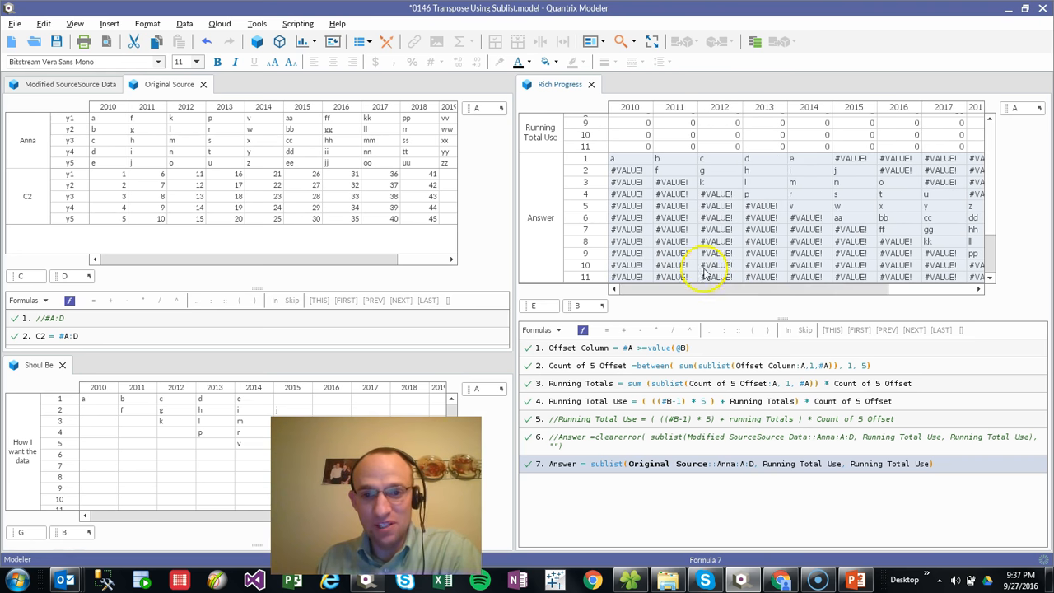
{"action": "left_click", "coordinate": [583, 482]}
{"action": "type", "text": "clearr"}
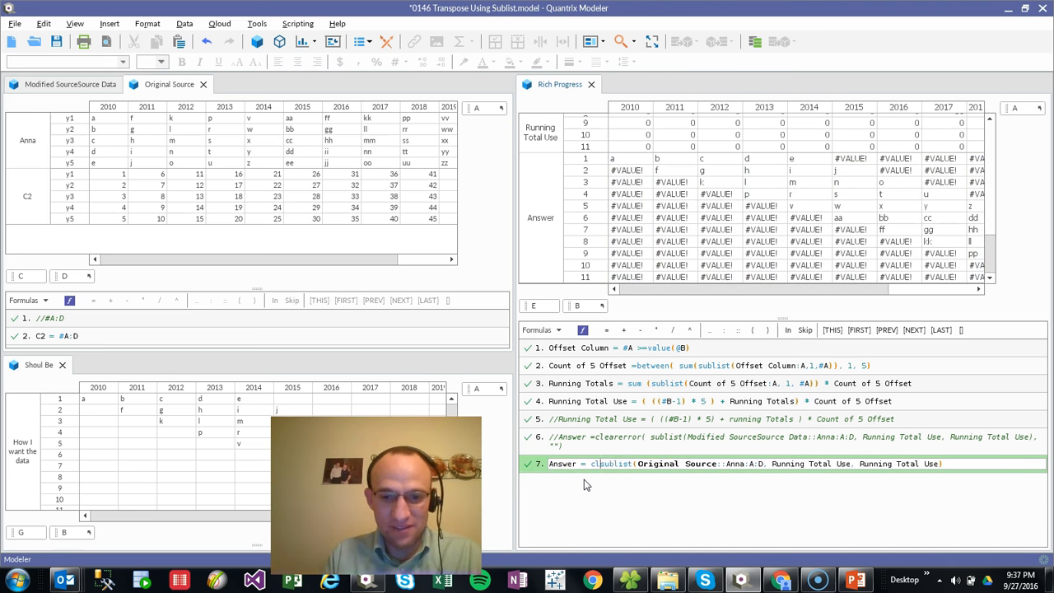
{"action": "key", "text": "BackSpace"}
{"action": "type", "text": "error("}
{"action": "key", "text": "Return"}
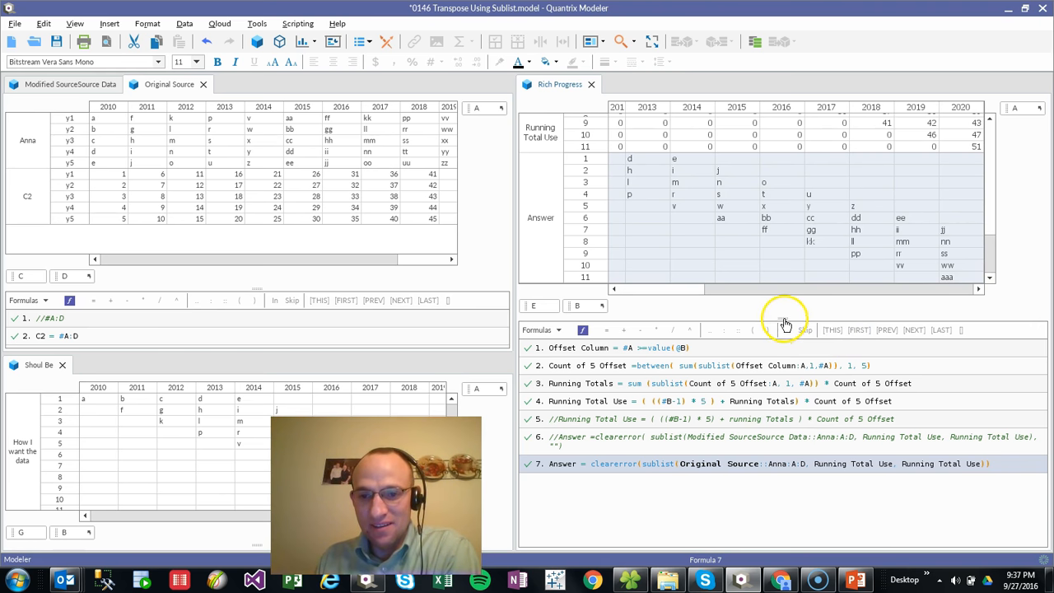
Hide the Rich Progress formulas and compare the Answer block with the Shoul Be matrix and the 2013 source column with Answer row 4.
{"action": "left_click", "coordinate": [784, 321]}
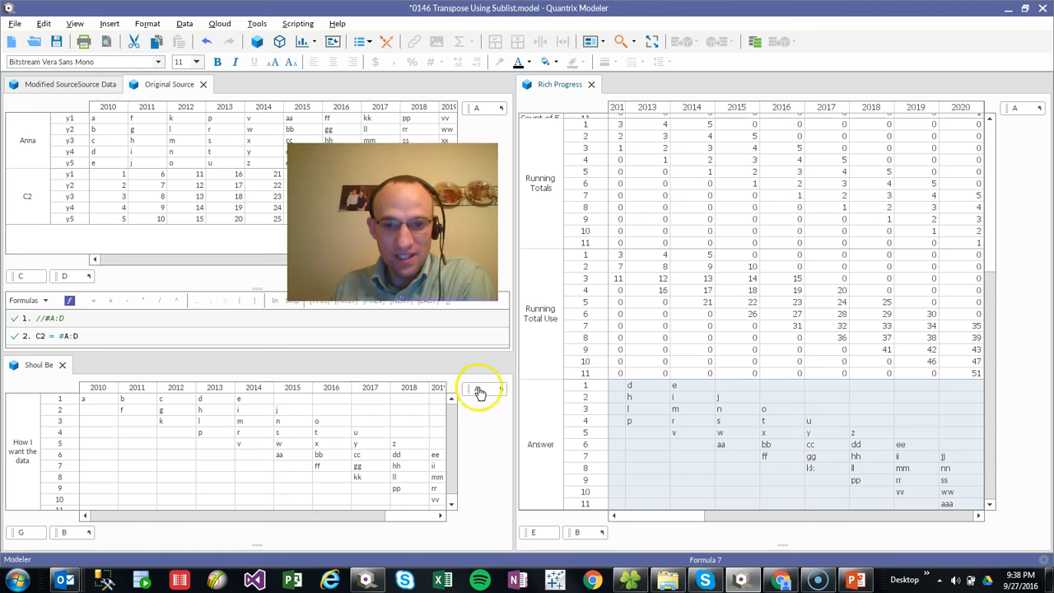
{"action": "left_click", "coordinate": [537, 452]}
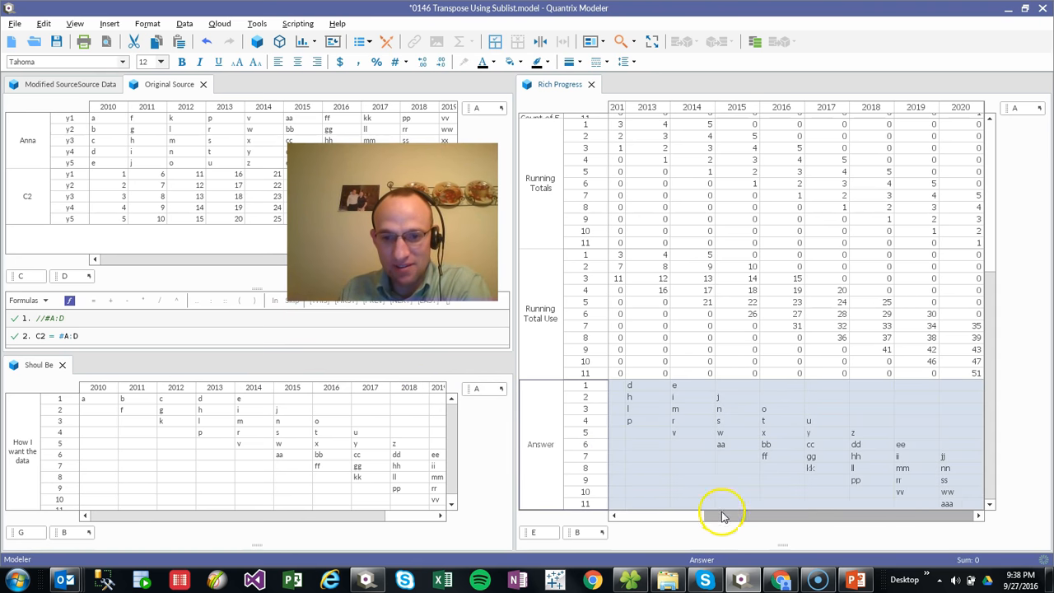
{"action": "left_click_drag", "start_coordinate": [720, 511], "coordinate": [601, 517]}
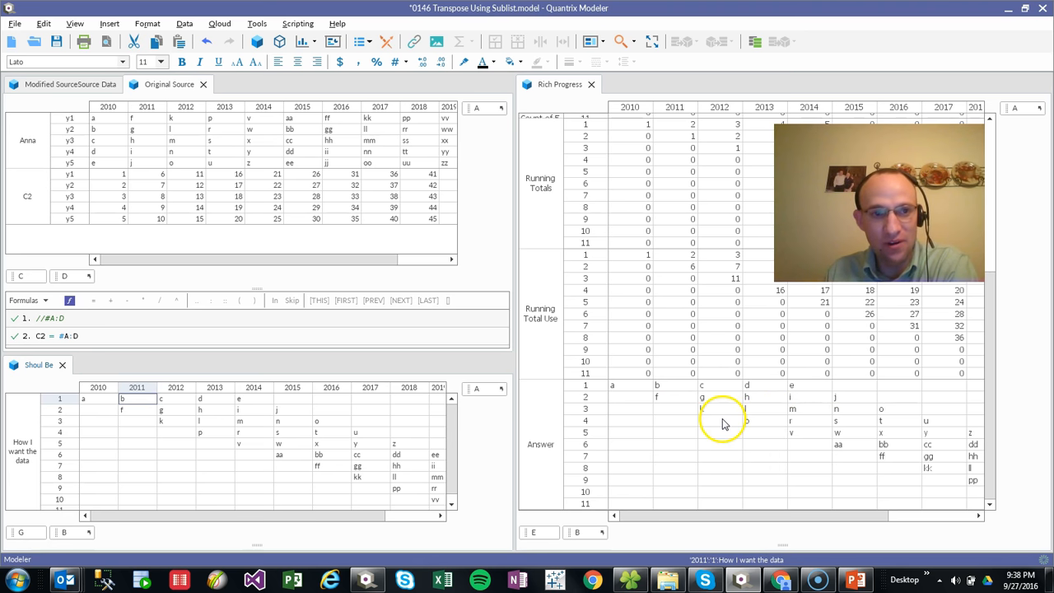
{"action": "left_click", "coordinate": [881, 412]}
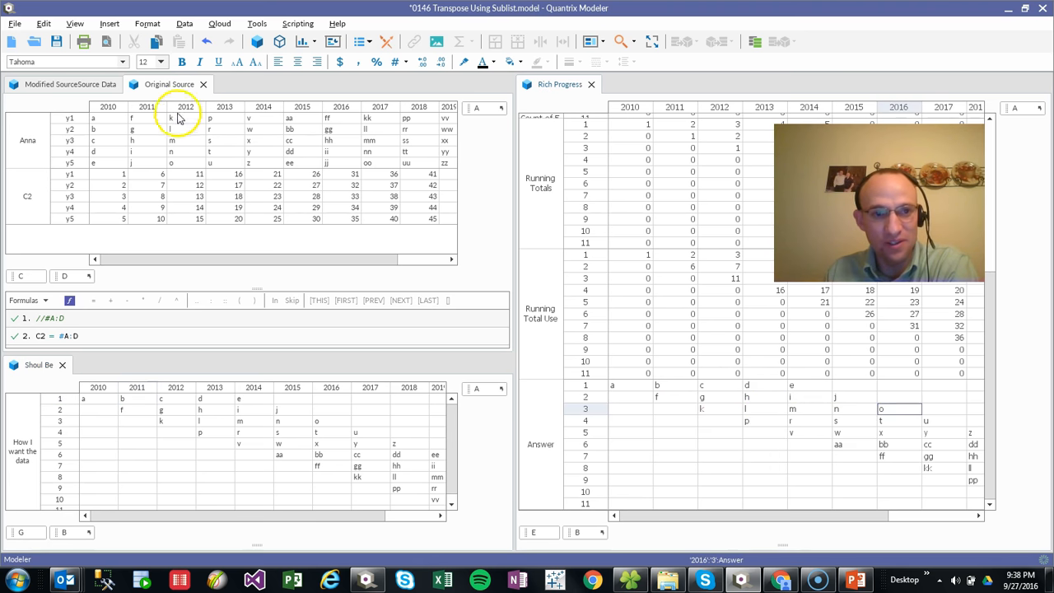
{"action": "left_click_drag", "start_coordinate": [210, 119], "coordinate": [228, 177]}
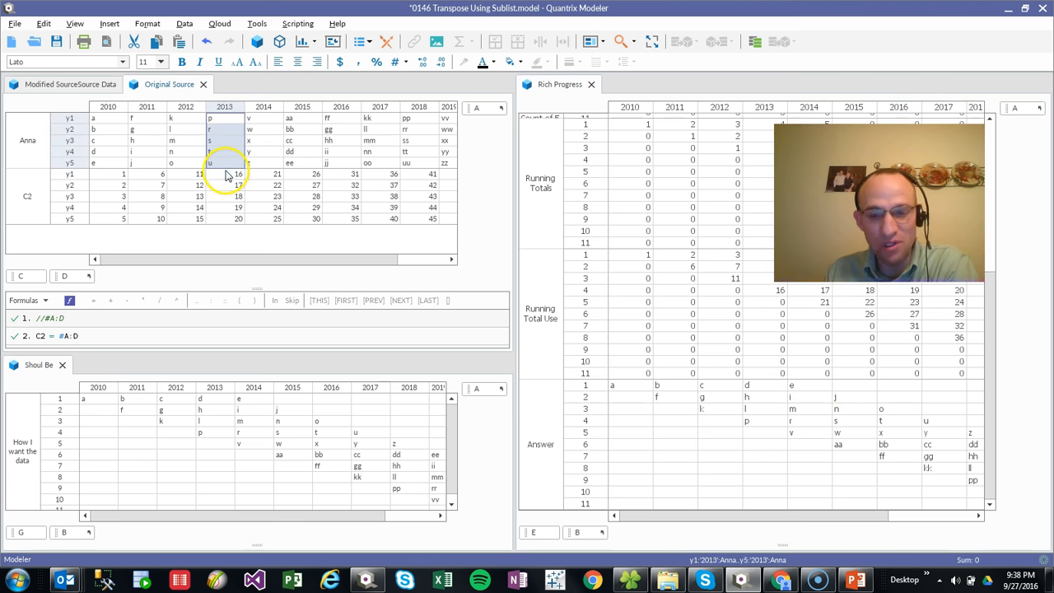
{"action": "left_click", "coordinate": [761, 421]}
{"action": "left_click_drag", "start_coordinate": [803, 418], "coordinate": [925, 423]}
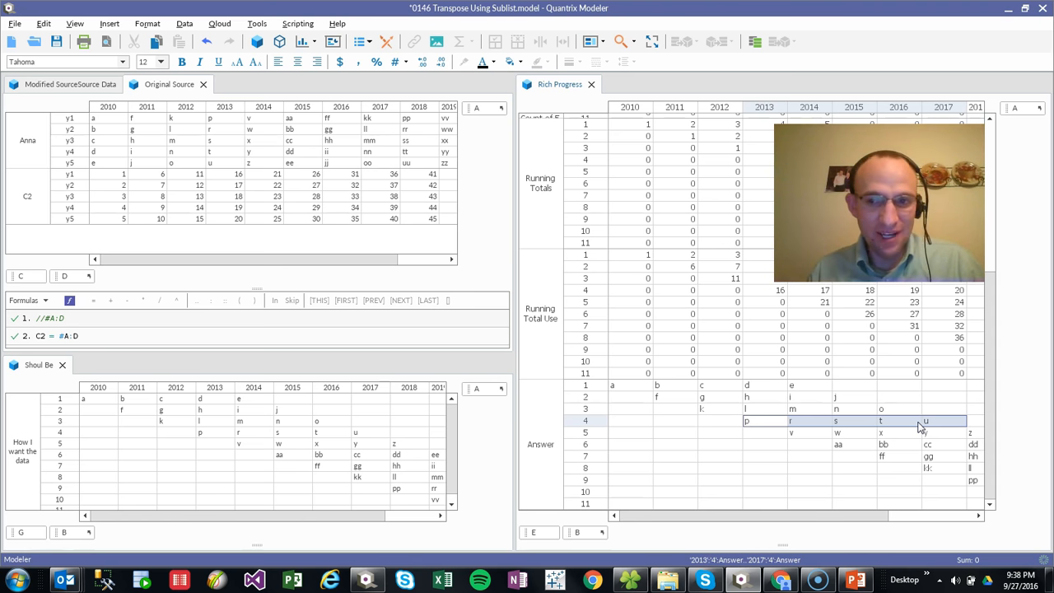
Switch to the PowerPoint presentation and show its contact slide.
{"action": "key", "text": "alt+Tab"}
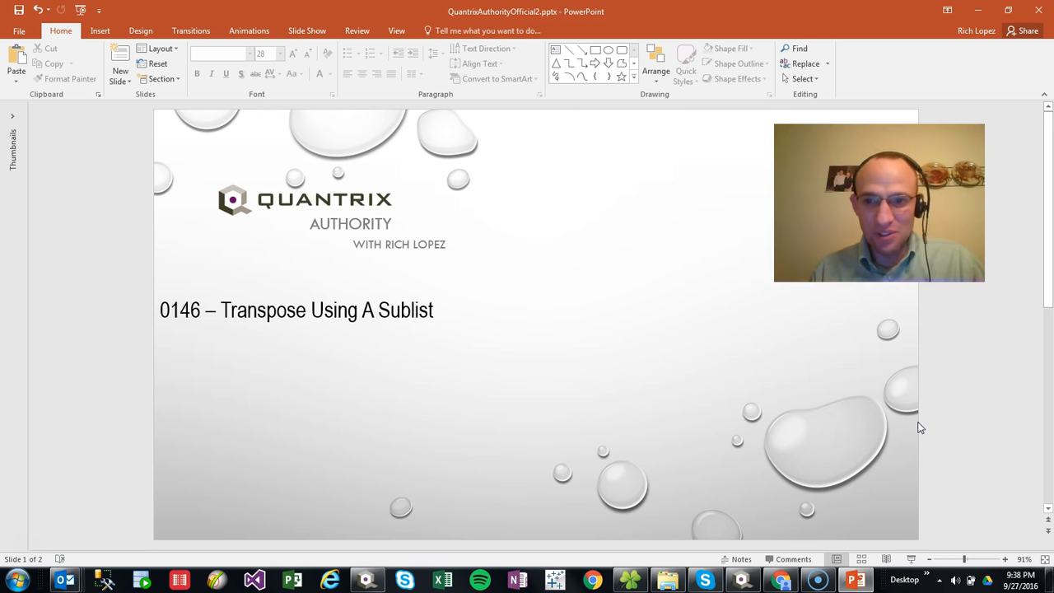
{"action": "scroll", "coordinate": [876, 405], "scroll_direction": "down", "scroll_amount": 1}
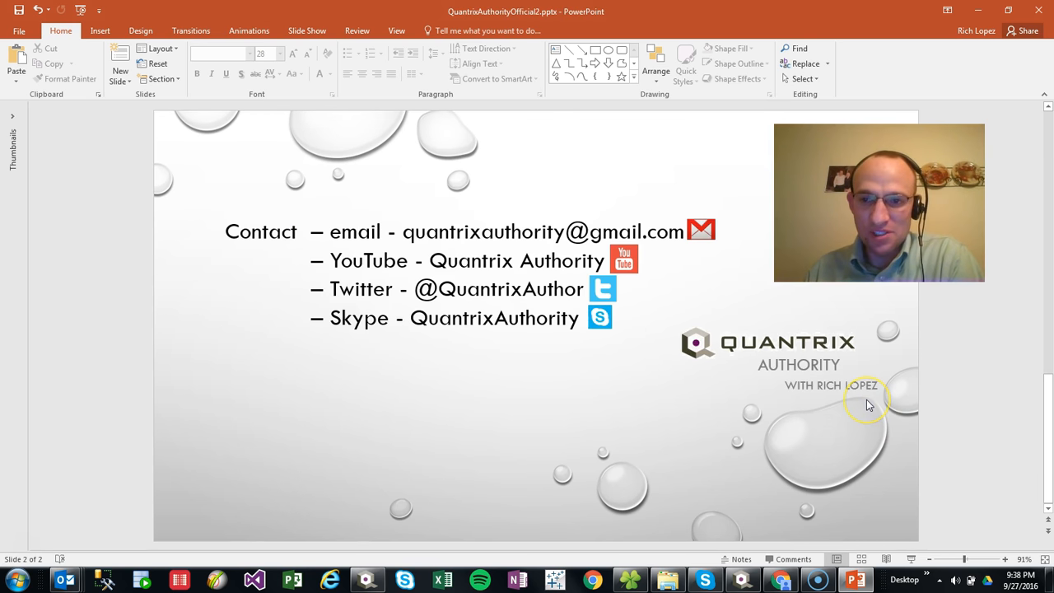